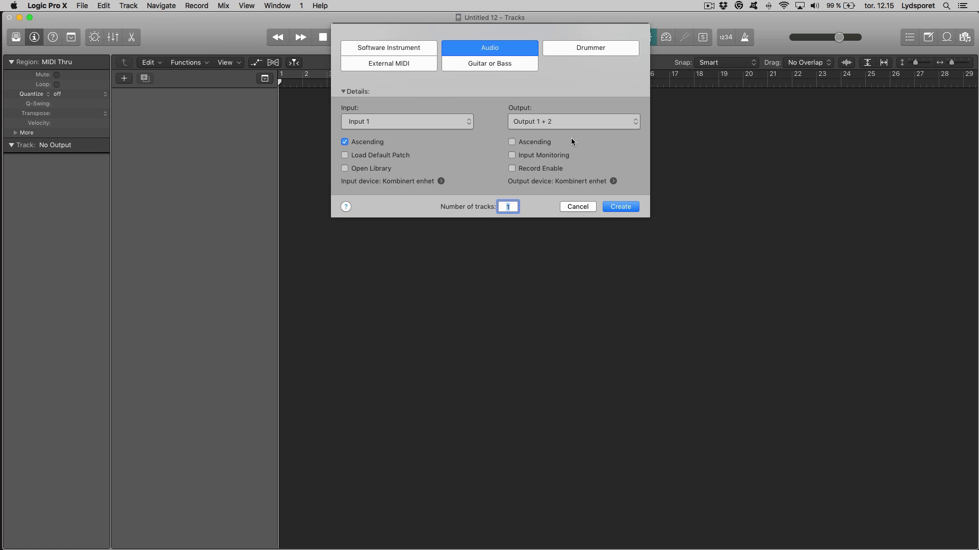
Step: Create one audio track with Input 1 and Output 1 + 2, and show the mixer
click(619, 207)
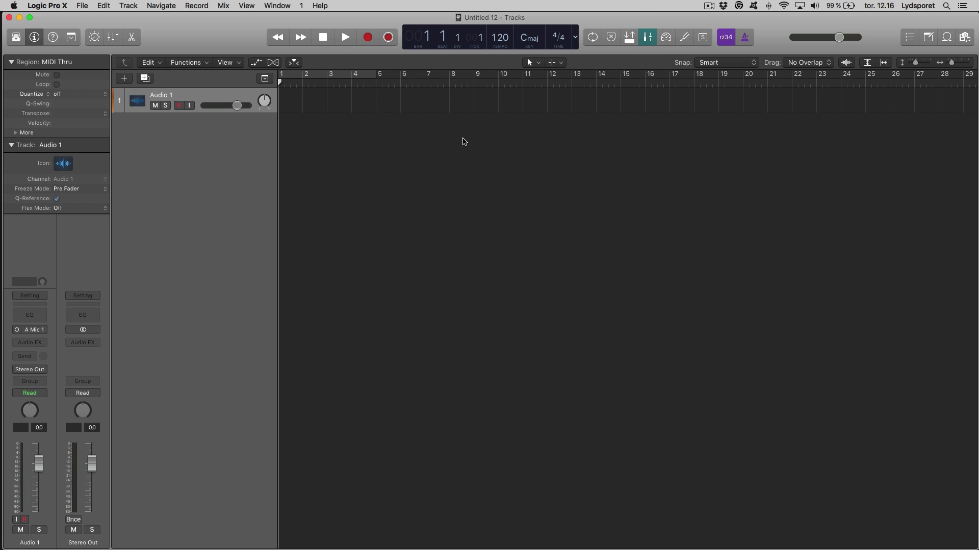
key(x)
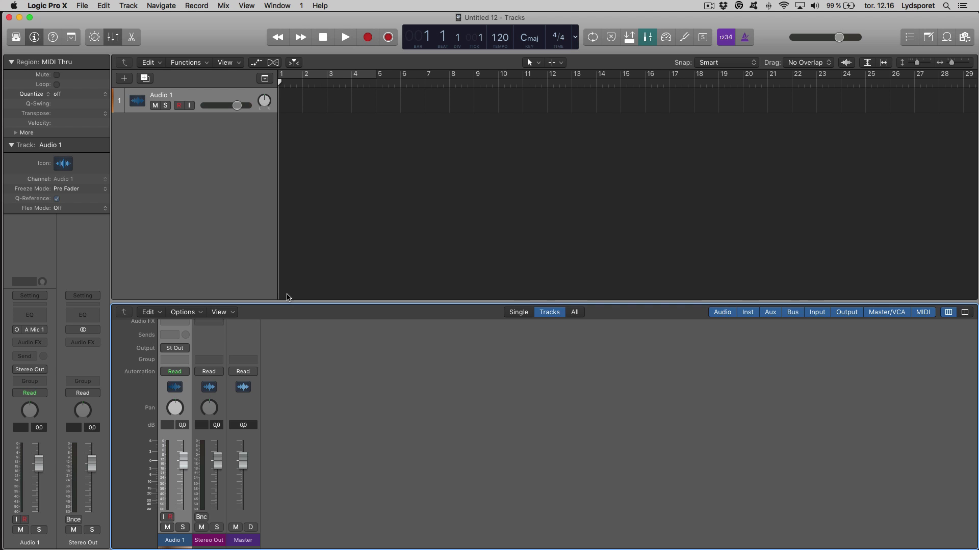
Step: Filter the Apple Loops by Piano and add the 70s Rock Piano 01 loop on a new track at bar 3
key(o)
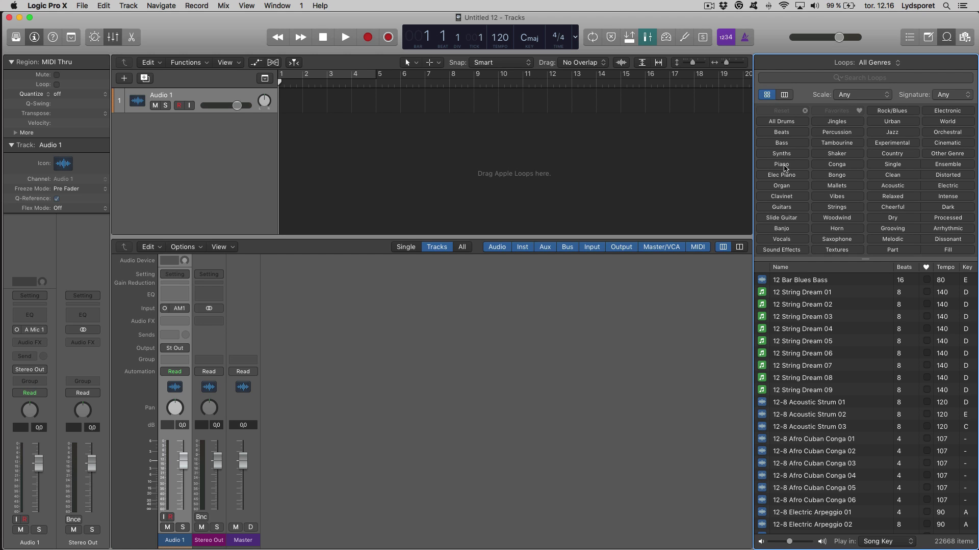
click(782, 165)
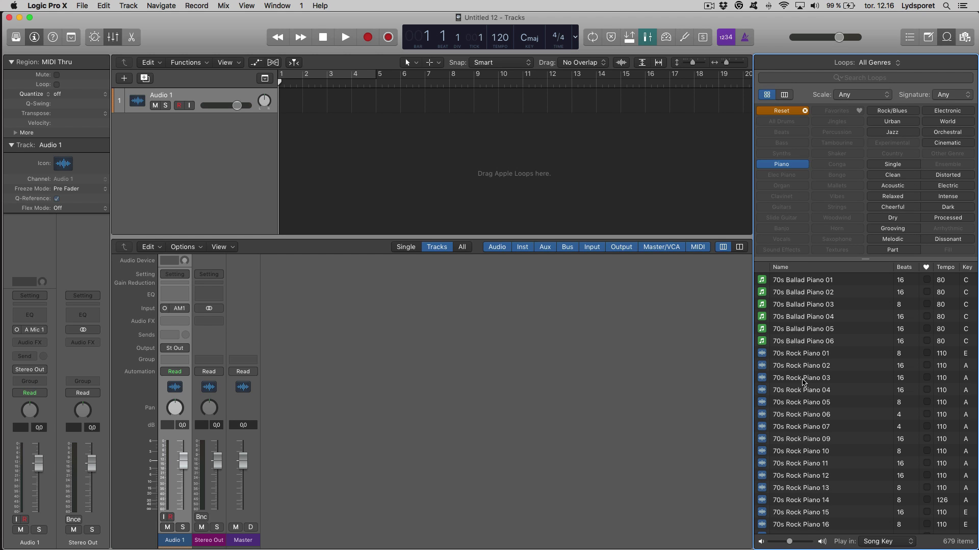
click(804, 357)
drag(803, 357, 334, 159)
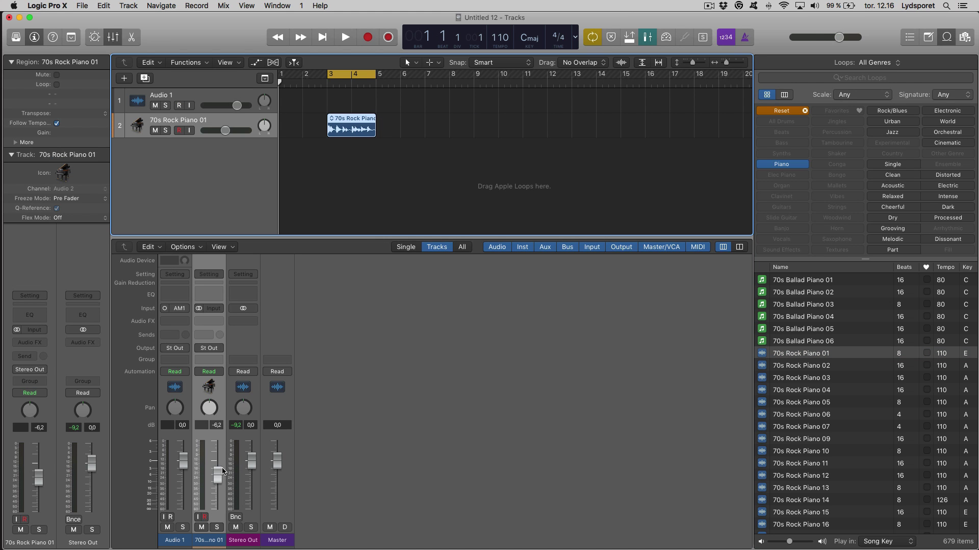
Step: Play the piano loop, try its balance at about -34 and +53, and return the pan to centre
key(space)
mouse_move(206, 412)
mouse_down()
mouse_move(201, 357)
mouse_move(200, 414)
mouse_move(209, 407)
mouse_up()
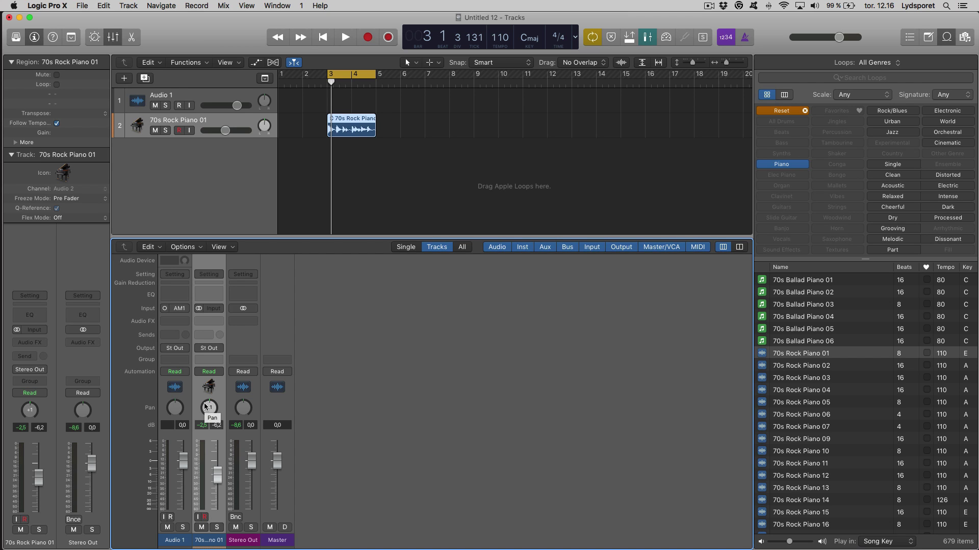
drag(206, 407, 206, 413)
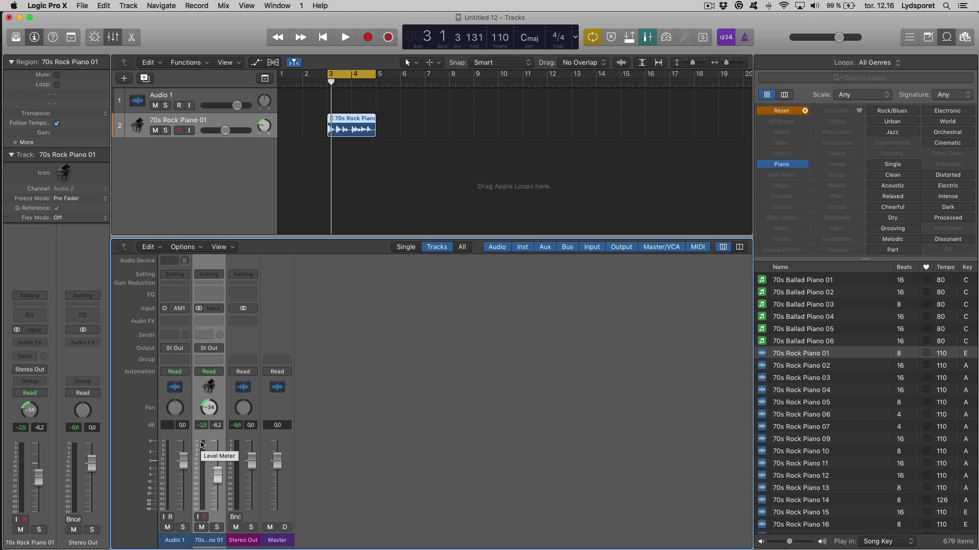
drag(208, 409, 207, 385)
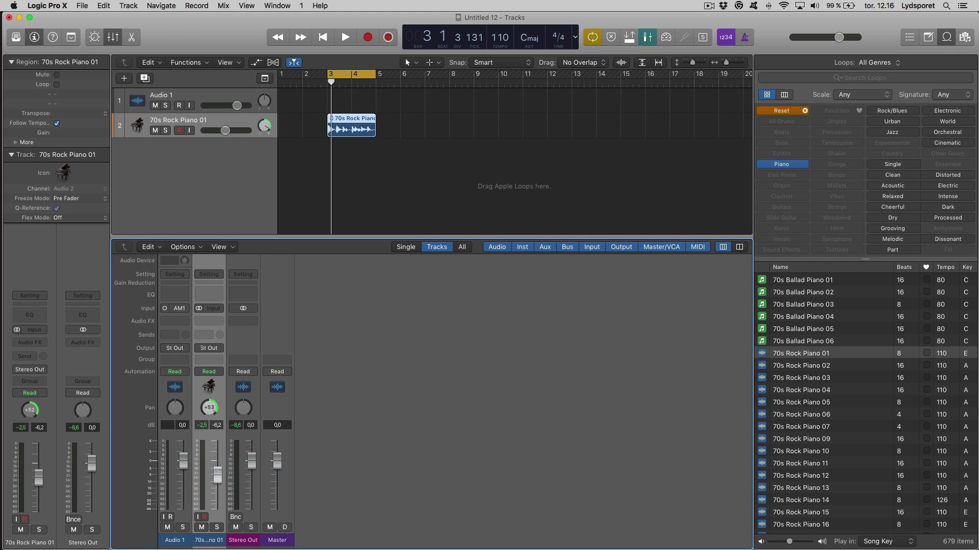
drag(201, 346, 200, 390)
Step: Insert the stereo Direction Mixer imaging plug-in on the 70s Rock Piano 01 track and place its window over the arrangement
click(210, 320)
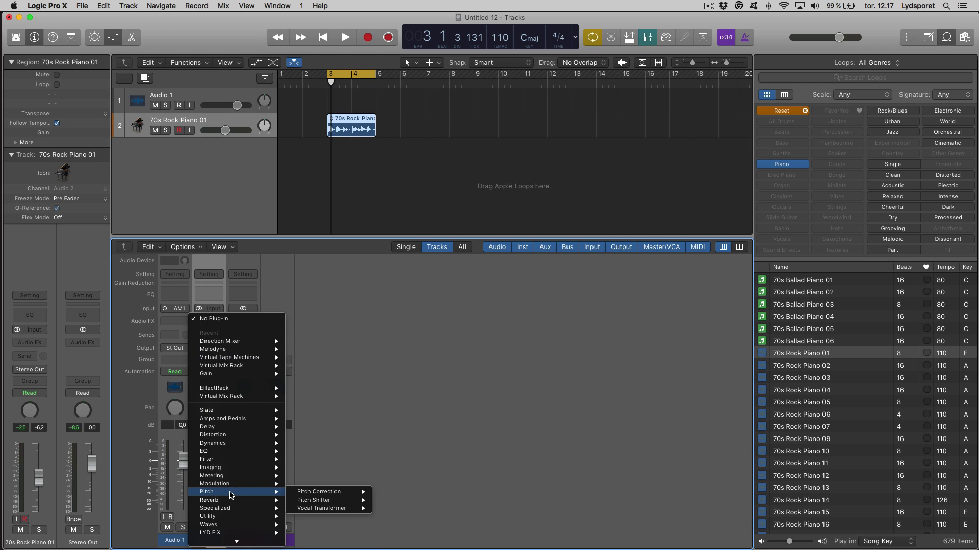
mouse_move(232, 468)
mouse_move(347, 476)
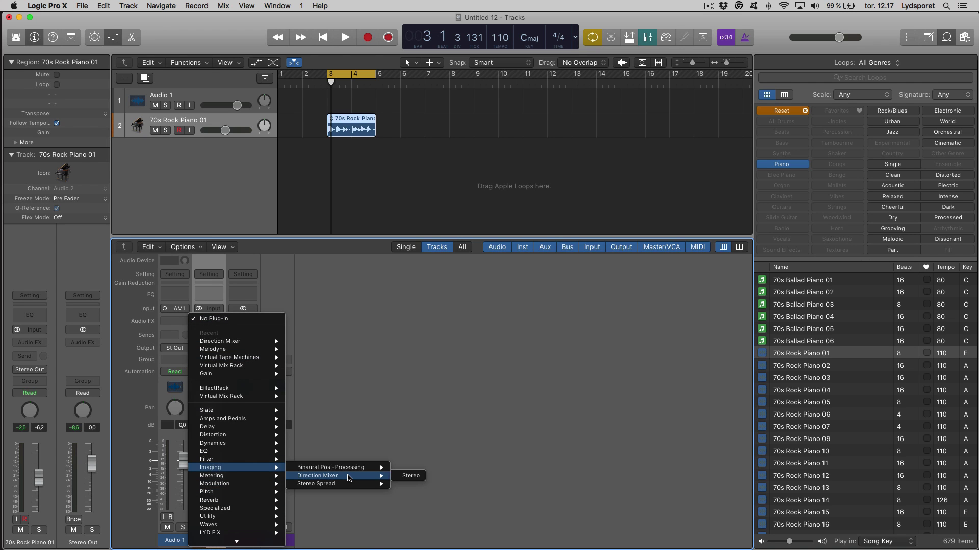
click(412, 477)
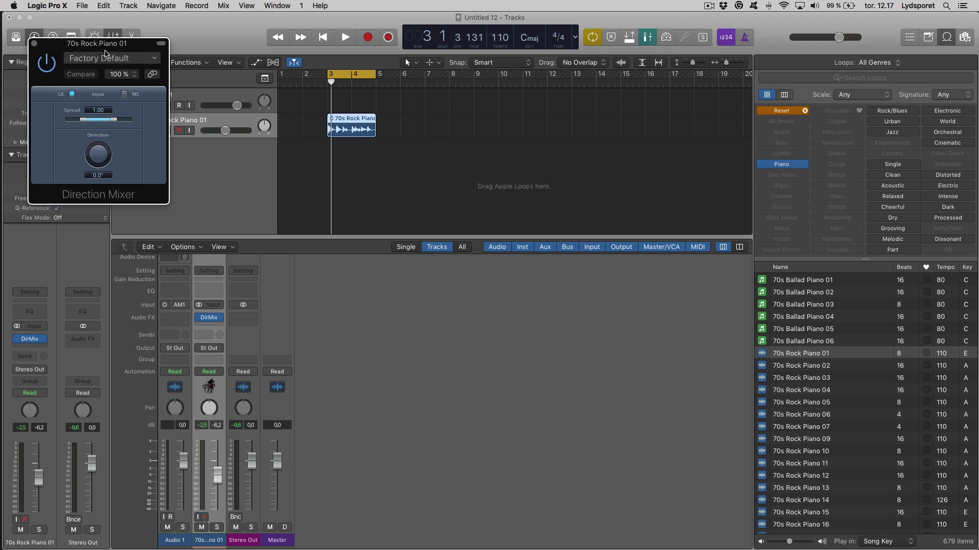
drag(121, 46, 549, 104)
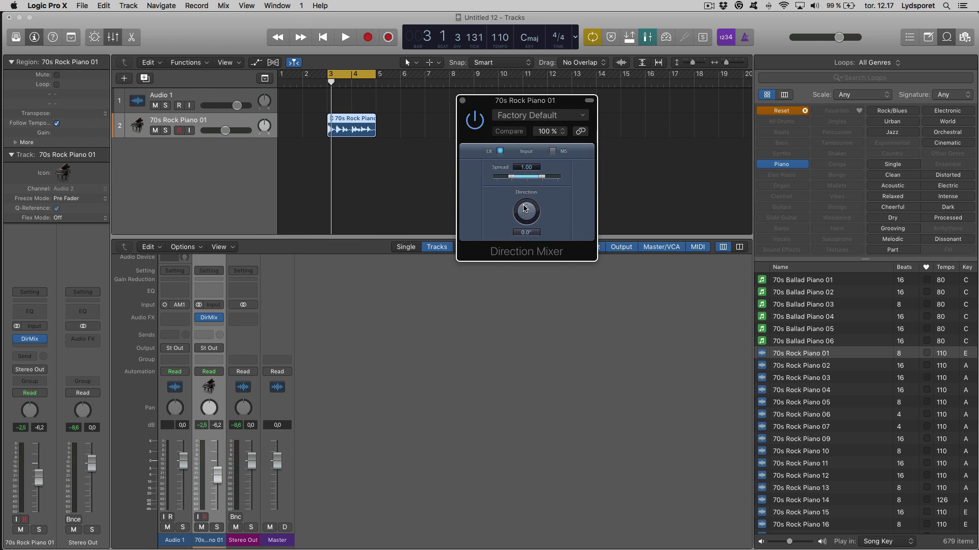
Step: Set the Direction Mixer's direction to about -2.5° while the loop plays, and close the plug-in window
key(space)
mouse_move(524, 209)
mouse_down()
mouse_move(518, 193)
mouse_move(522, 206)
mouse_up()
key(space)
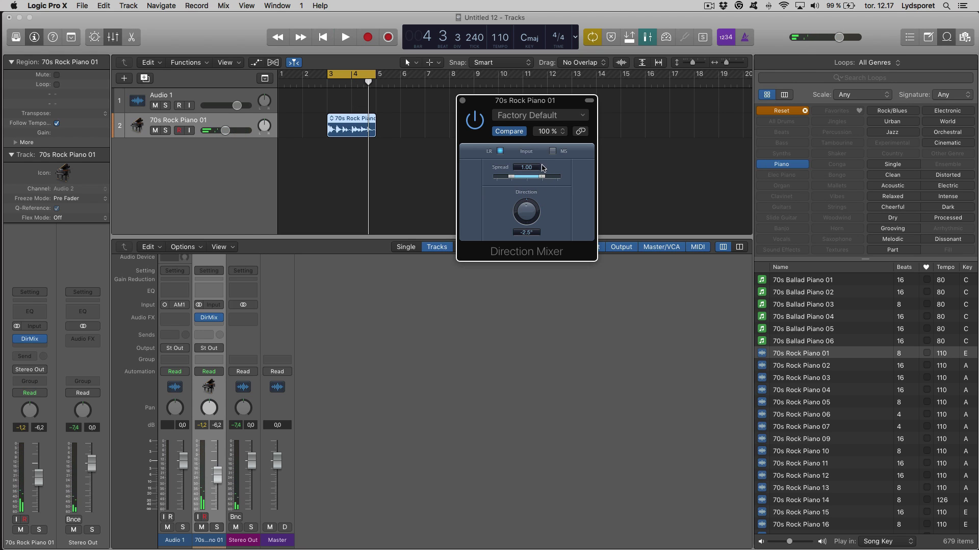
click(463, 102)
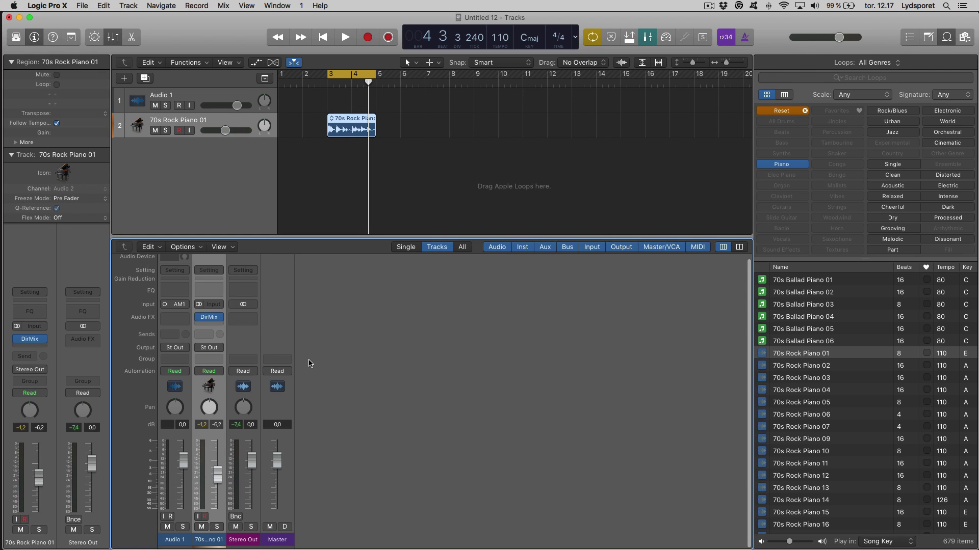
Step: Change the piano track's panning mode to Stereo Pan and pan it to about +39 during playback
right_click(210, 409)
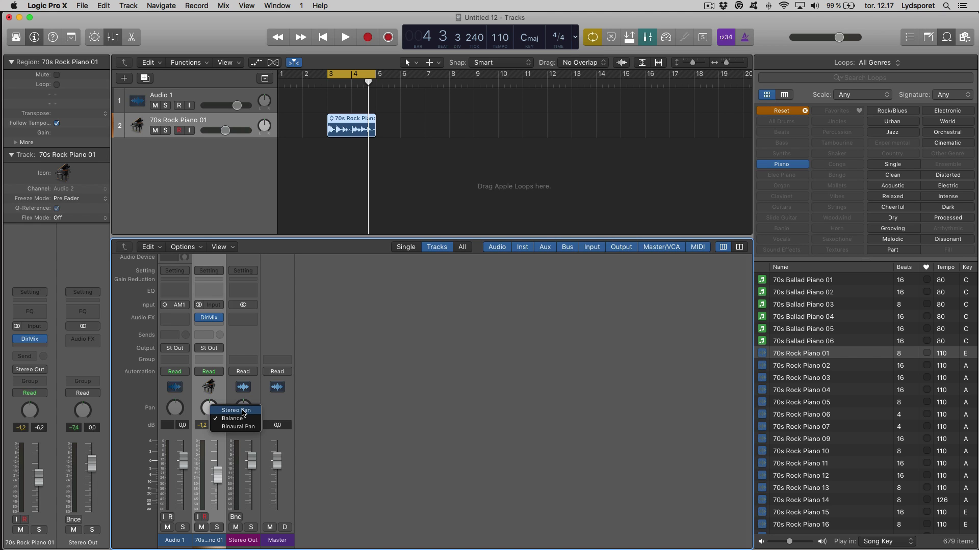
click(242, 411)
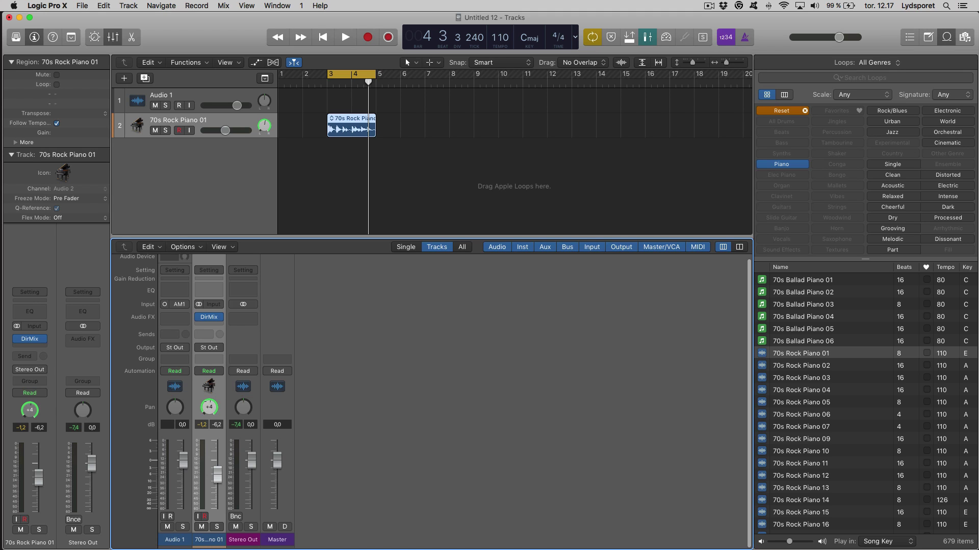
key(space)
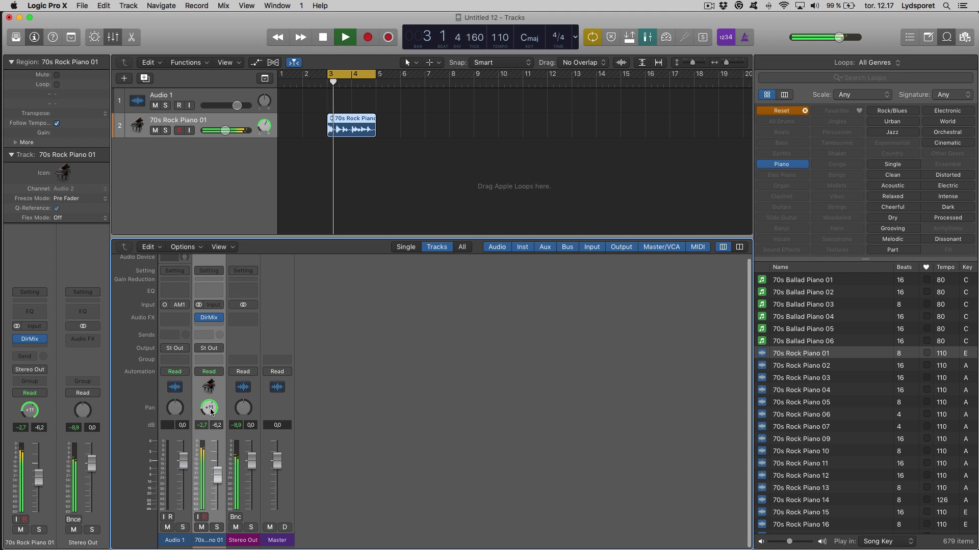
mouse_move(209, 408)
mouse_down()
mouse_move(211, 457)
mouse_move(209, 400)
mouse_up()
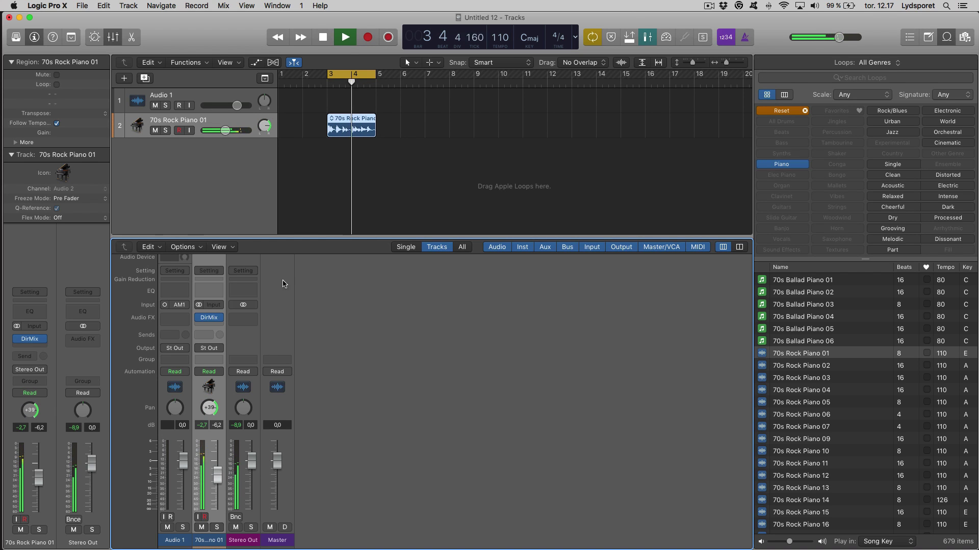
click(373, 181)
key(space)
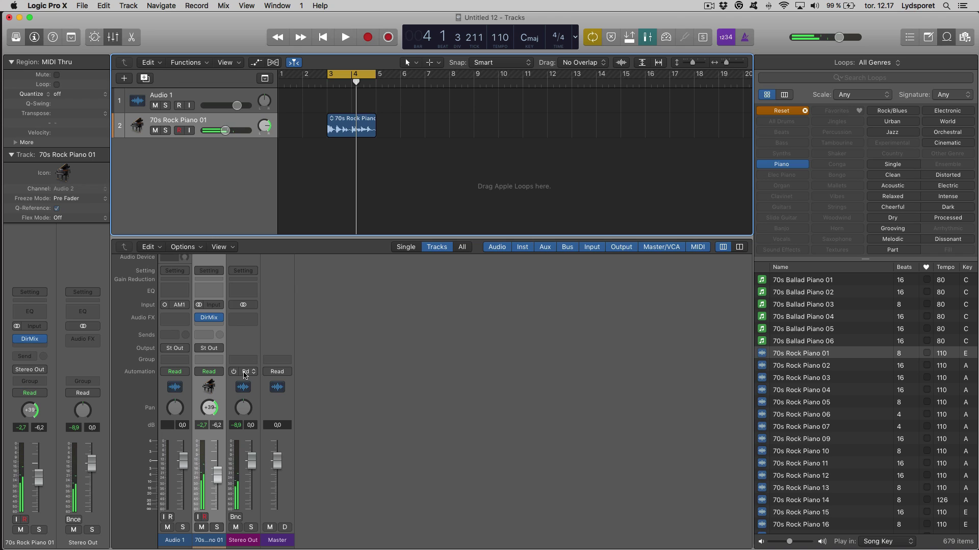
Step: Try the Binaural Pan mode on the 70s Rock Piano 01 track
right_click(209, 408)
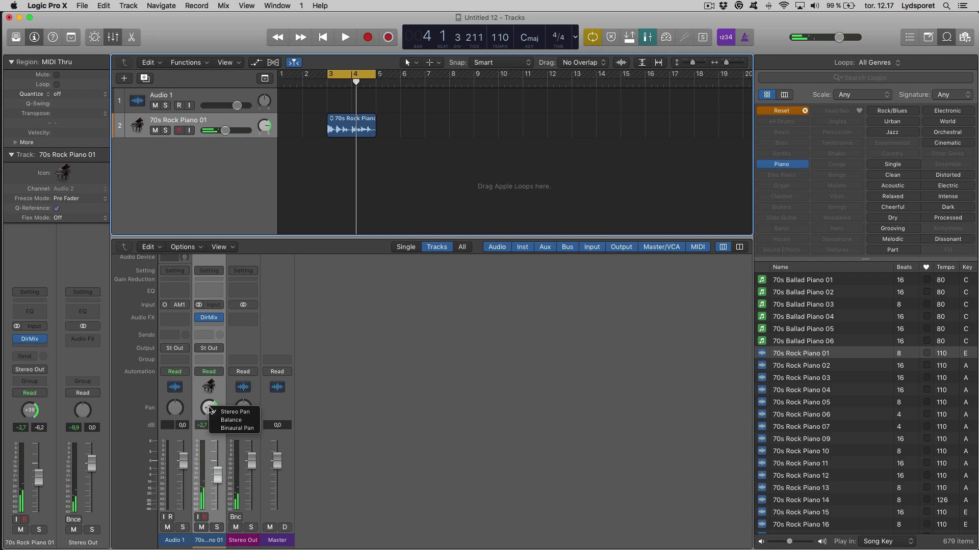
click(231, 428)
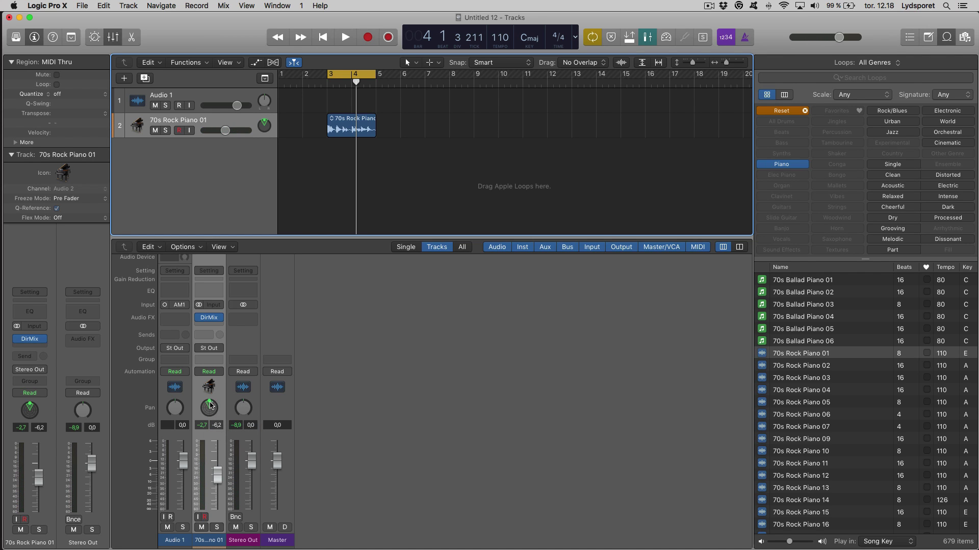
drag(210, 402, 213, 405)
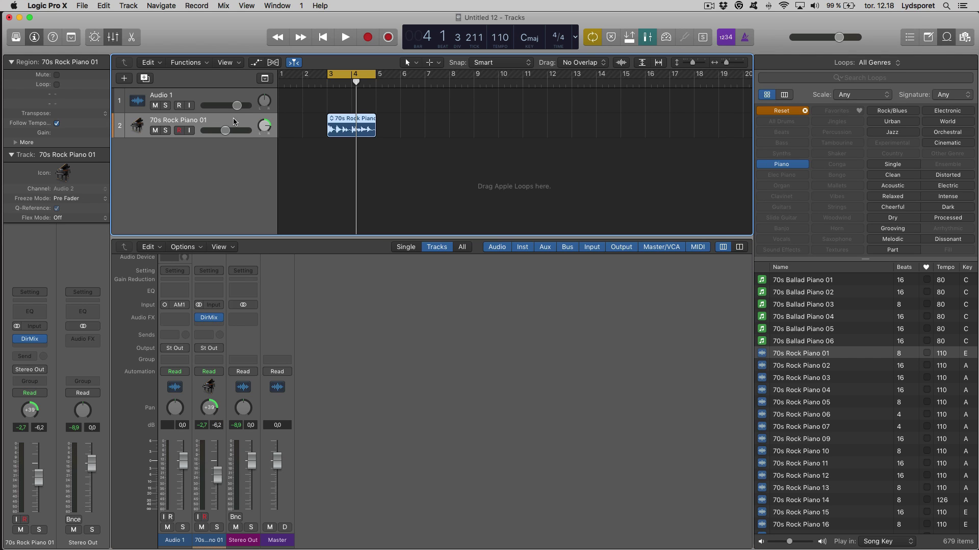
Step: Delete the 70s Rock Piano 01 track with its loop region
click(232, 119)
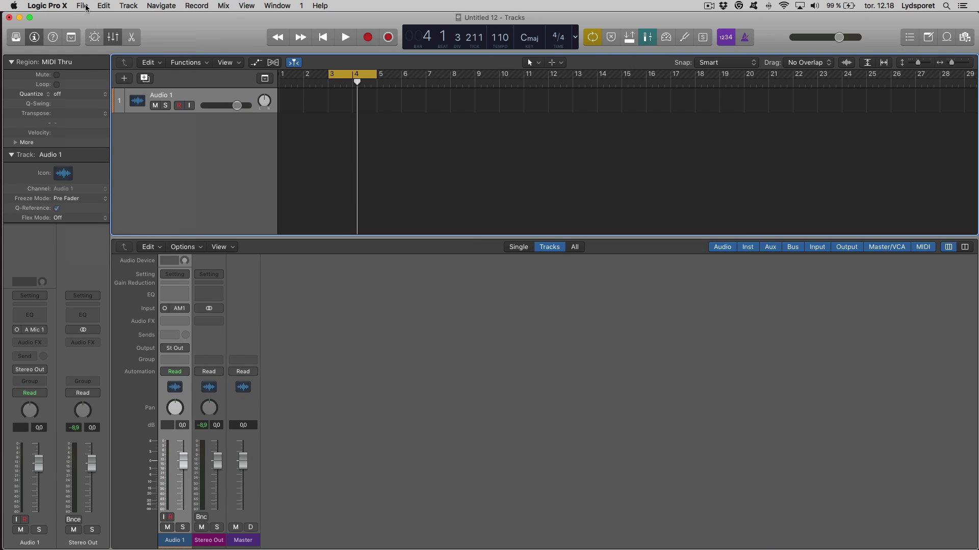
Step: Review the Project Alternatives options for the project
click(83, 5)
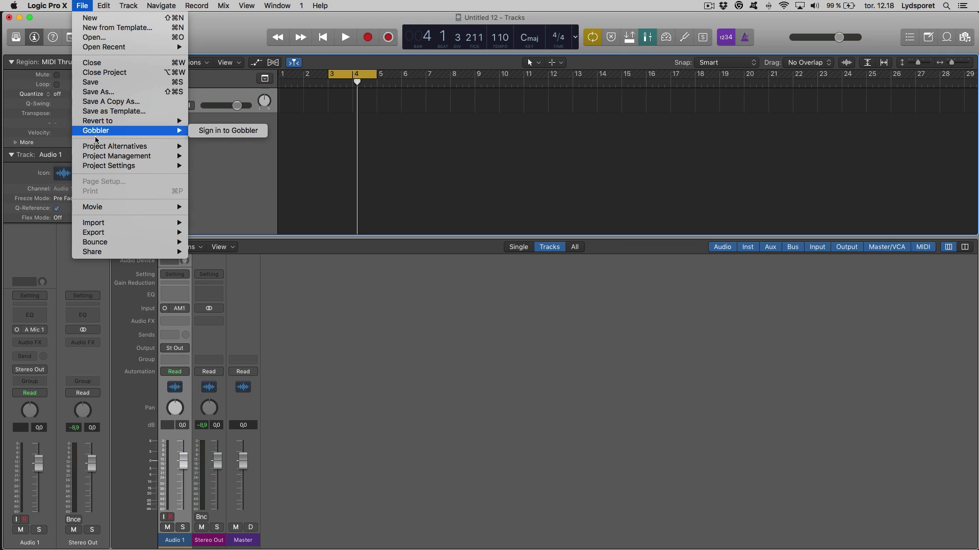
mouse_move(96, 147)
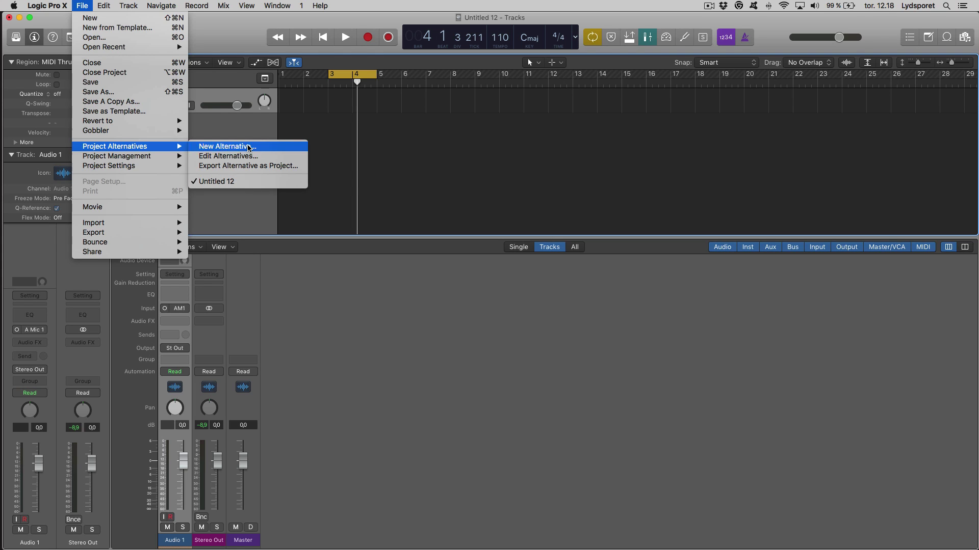
click(310, 151)
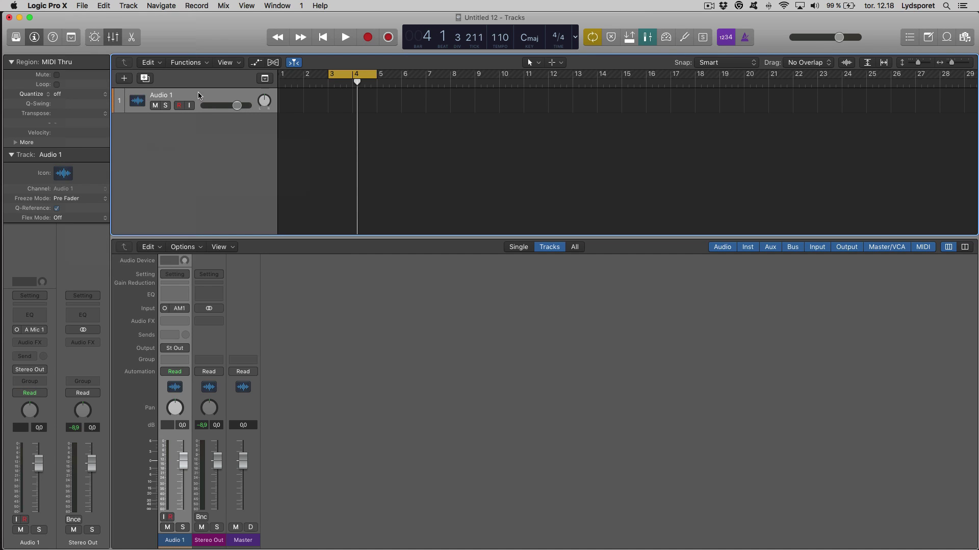
Step: Create five new audio tracks with ascending inputs starting at Input 1
click(210, 139)
key(alt+super+n)
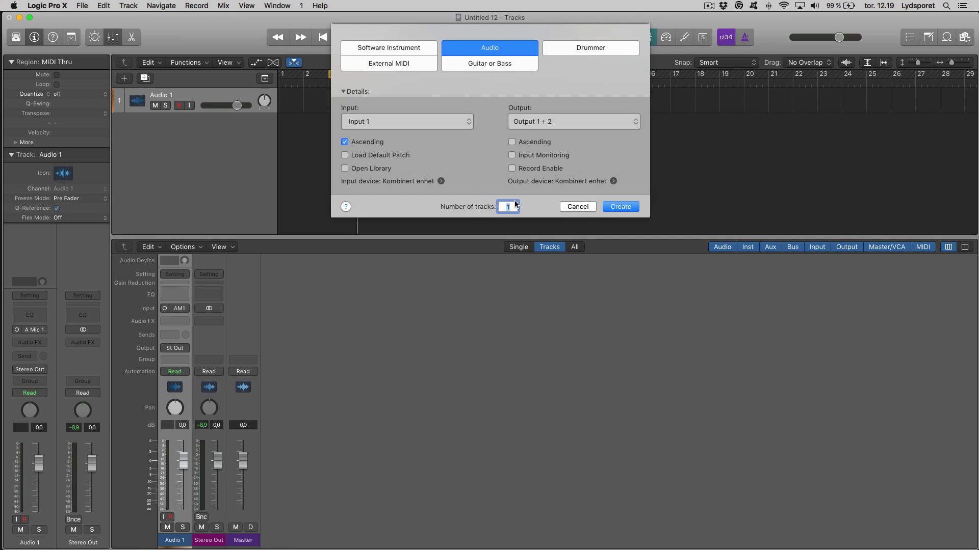
text(5)
key(Return)
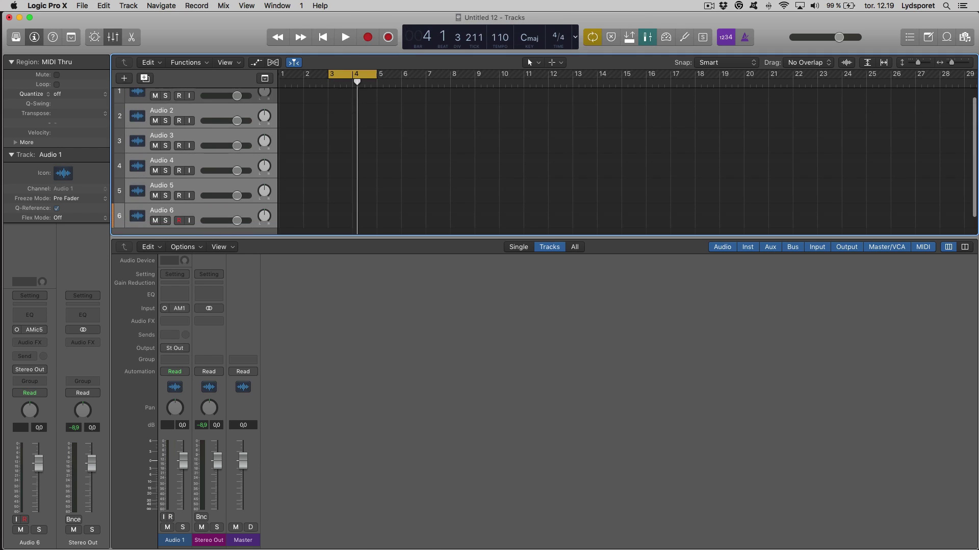
Step: Remove the Audio 1 track and name the five remaining tracks Bt, SN T, SN U, OH and ROOM
double_click(162, 93)
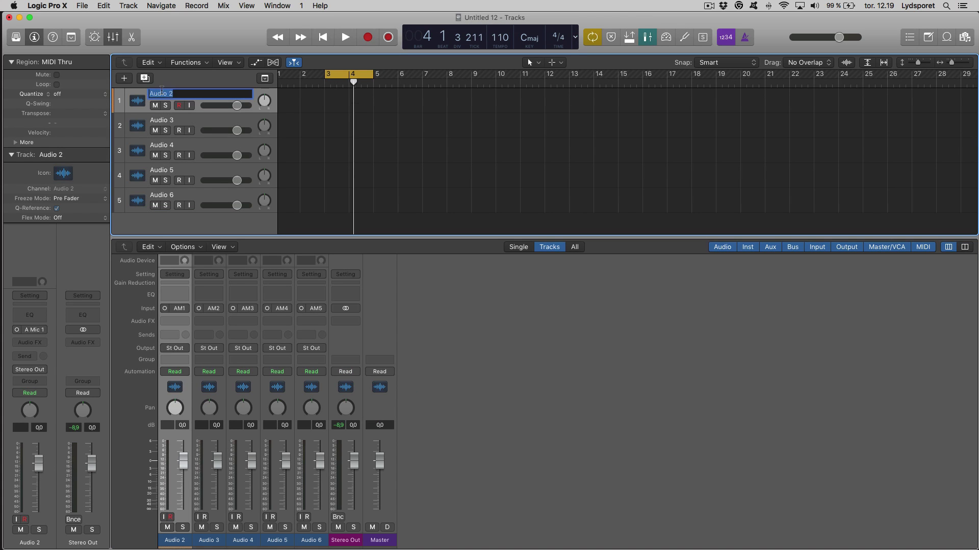
text(Bt)
key(Tab)
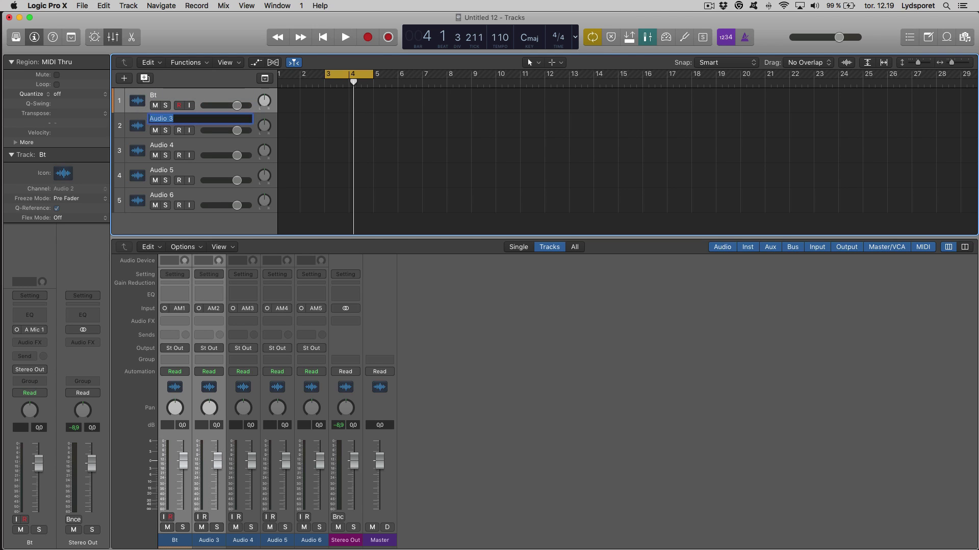
text(SN T)
key(Tab)
text(SN U)
key(Tab)
text(OH)
key(Tab)
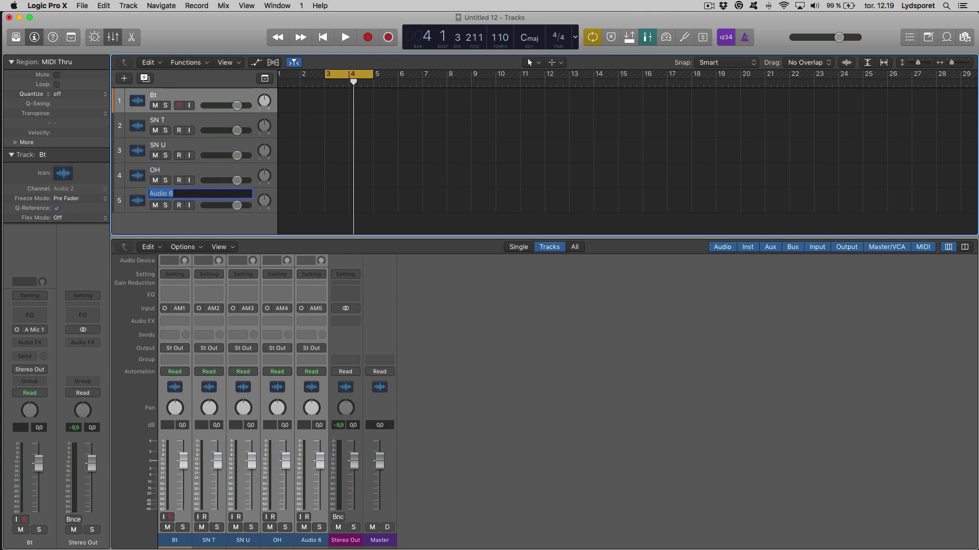
text(ROOM)
key(Return)
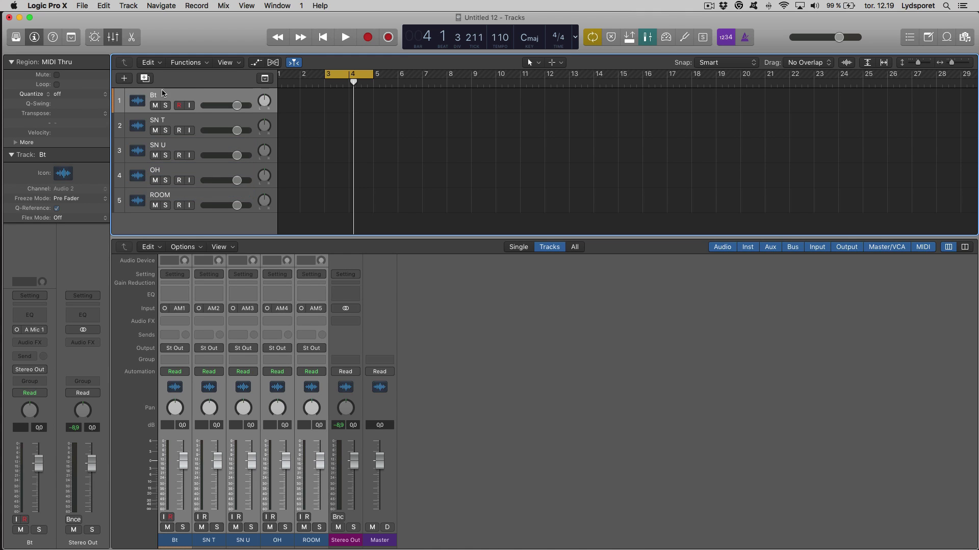
Step: Select the mixer channels from Bt through ROOM and assign them all to new group 1
click(320, 539)
click(176, 537)
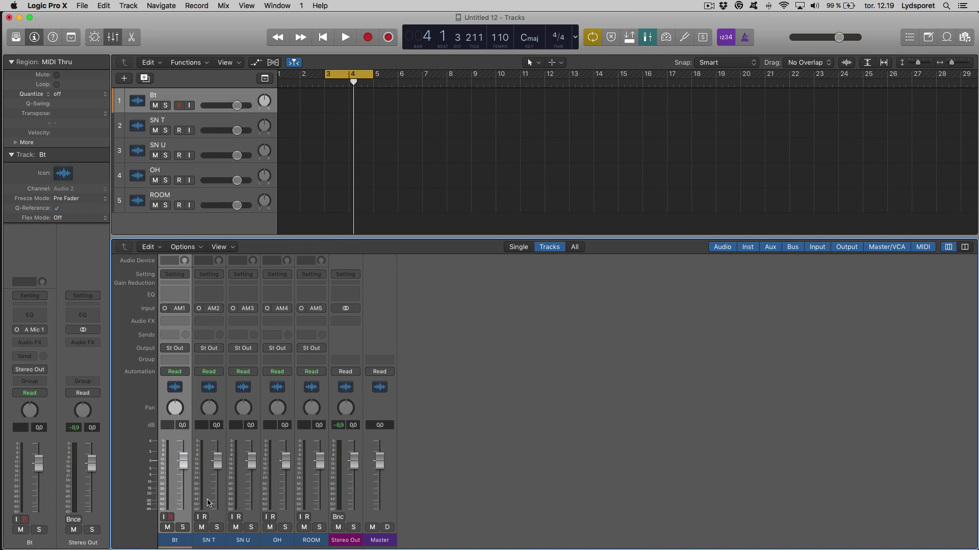
shift+click(316, 541)
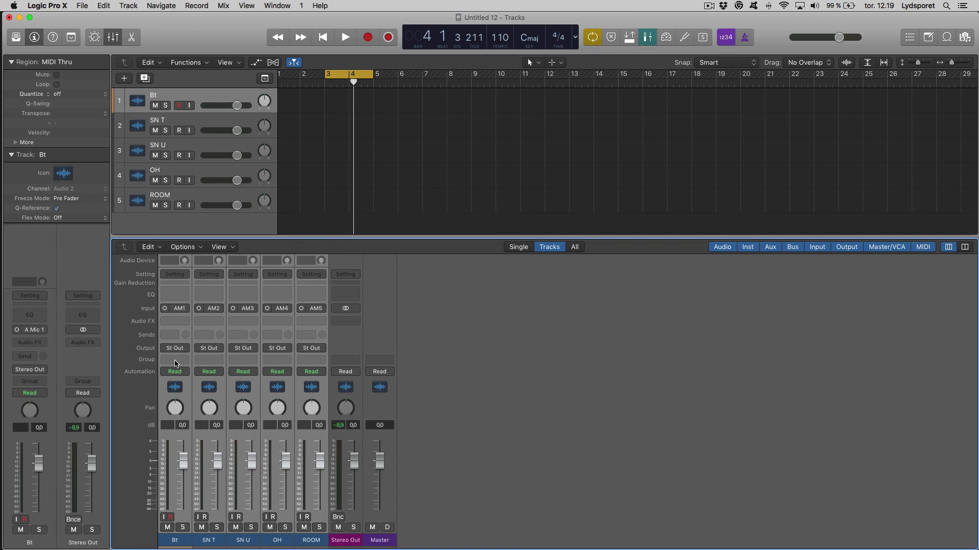
click(175, 360)
click(191, 389)
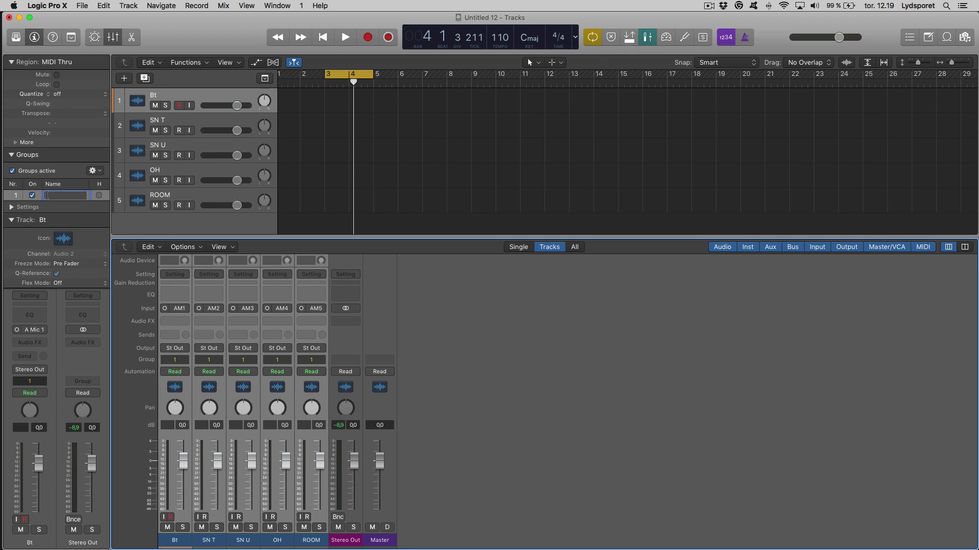
Step: Name group 1 DRUMS and expand the group's settings
text(DRUMS)
key(Return)
click(12, 207)
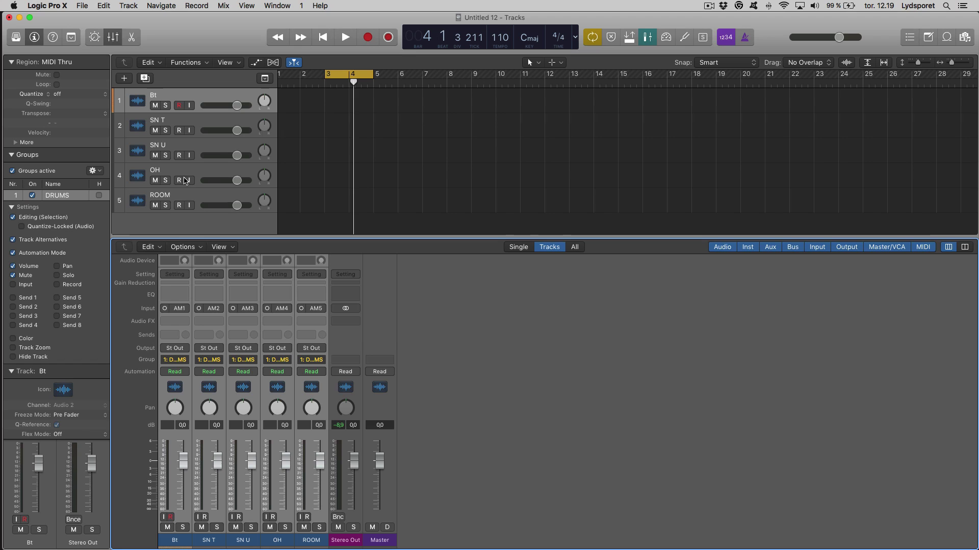
Step: Configure the track headers to show Track Alternatives
scroll(236, 174, down, 1)
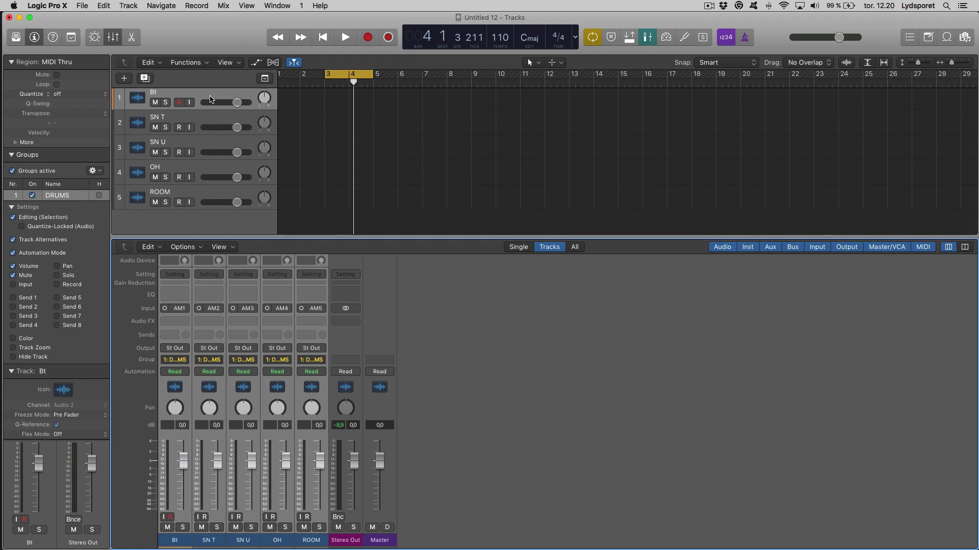
right_click(212, 97)
click(258, 277)
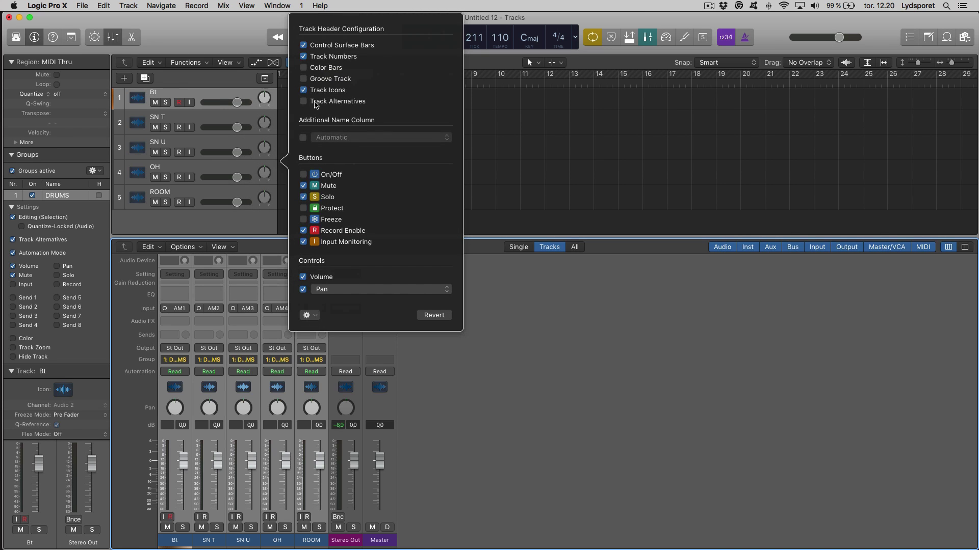
click(305, 102)
click(592, 348)
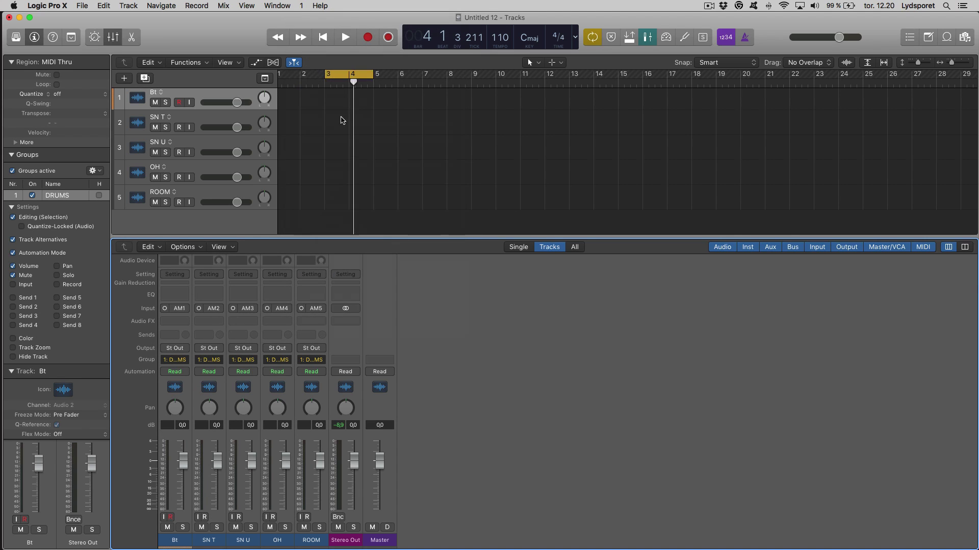
Step: Turn off cycle mode and move the playhead back to bar 1
key(c)
scroll(341, 105, up, 2)
scroll(297, 107, down, 4)
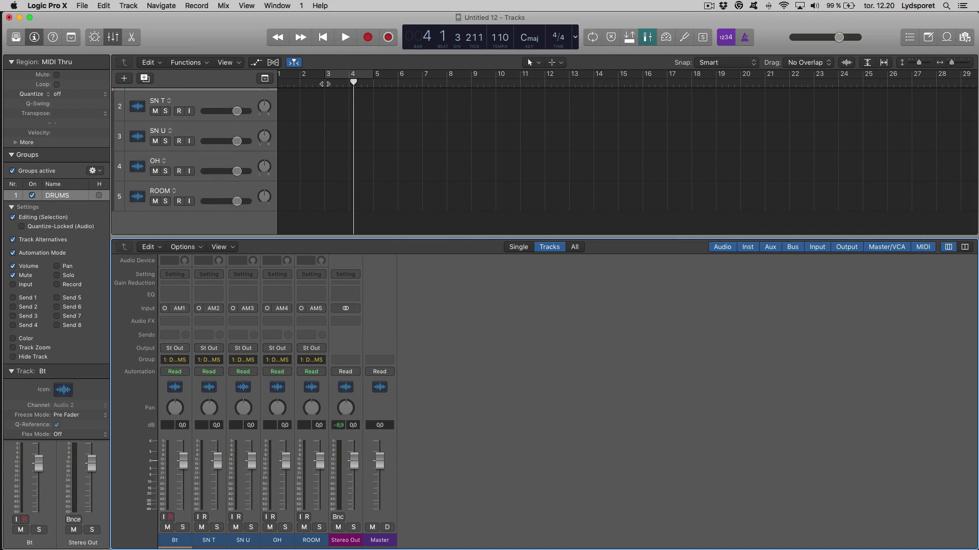
click(322, 82)
drag(322, 83, 276, 83)
scroll(297, 84, left, 1)
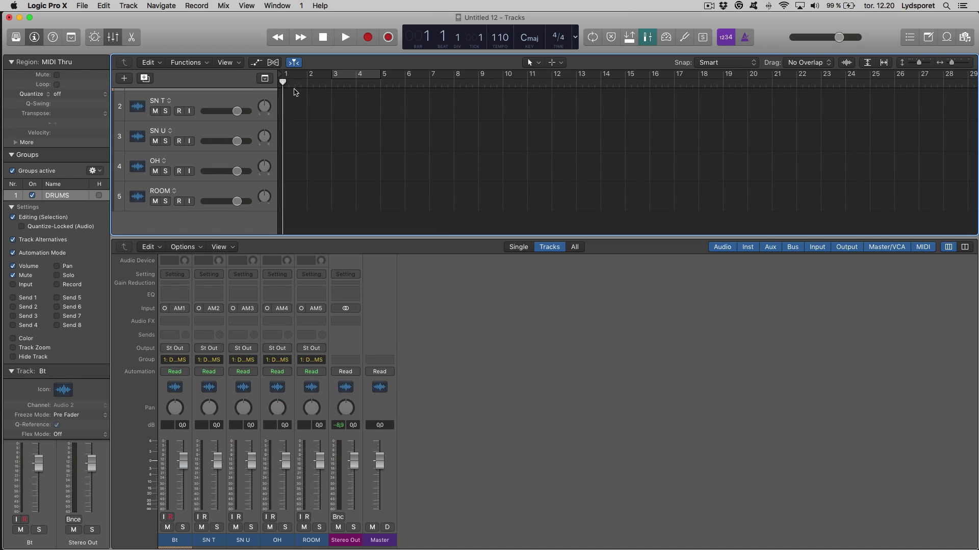
Step: Turn off the count-in and record a take on all five DRUMS group tracks from bar 3 to about bar 5
click(726, 39)
key(r)
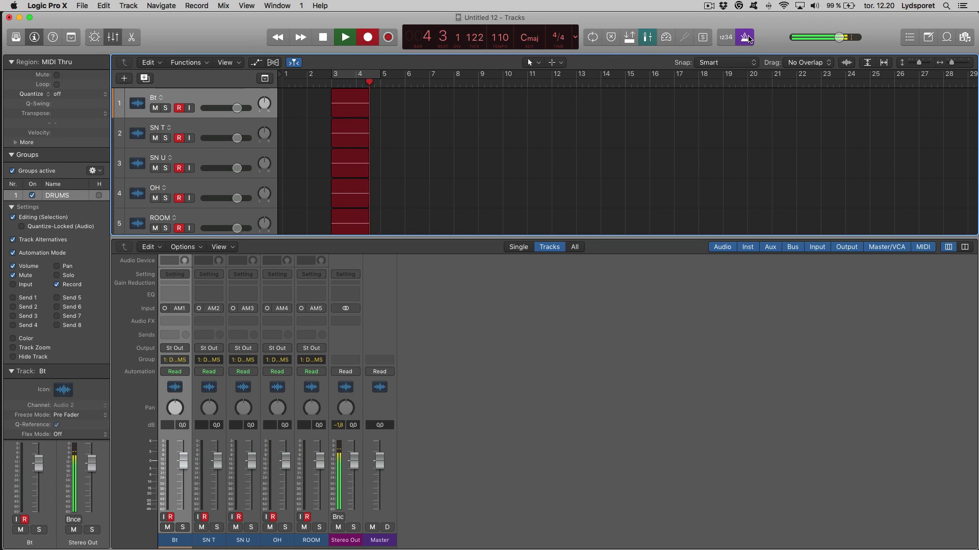
key(space)
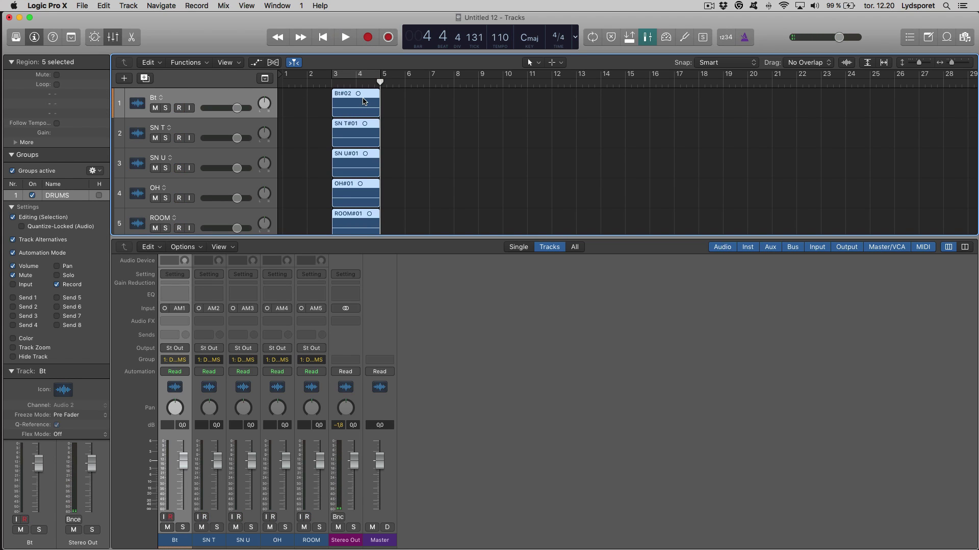
Step: Rename the current track alternative of the drum tracks as ROCK
click(162, 99)
click(198, 114)
text(ROCK)
key(Return)
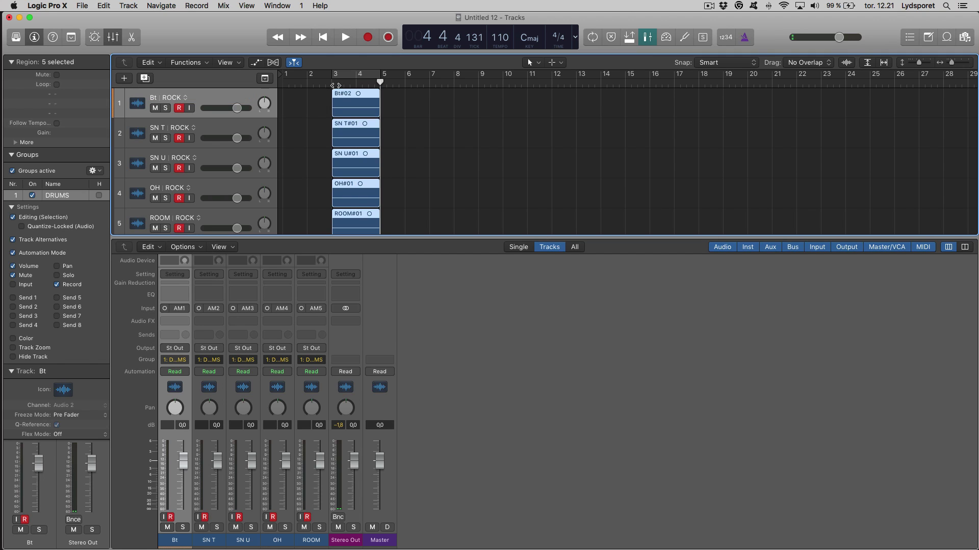
Step: Create a new track alternative named POP for the drum tracks and record a take in it from bar 3 to about bar 5
click(331, 85)
scroll(331, 85, right, 1)
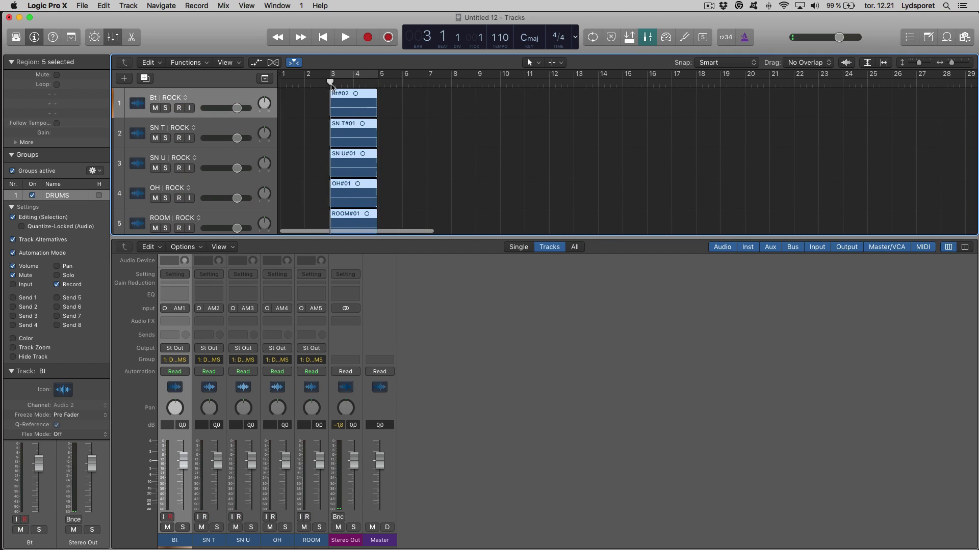
click(175, 101)
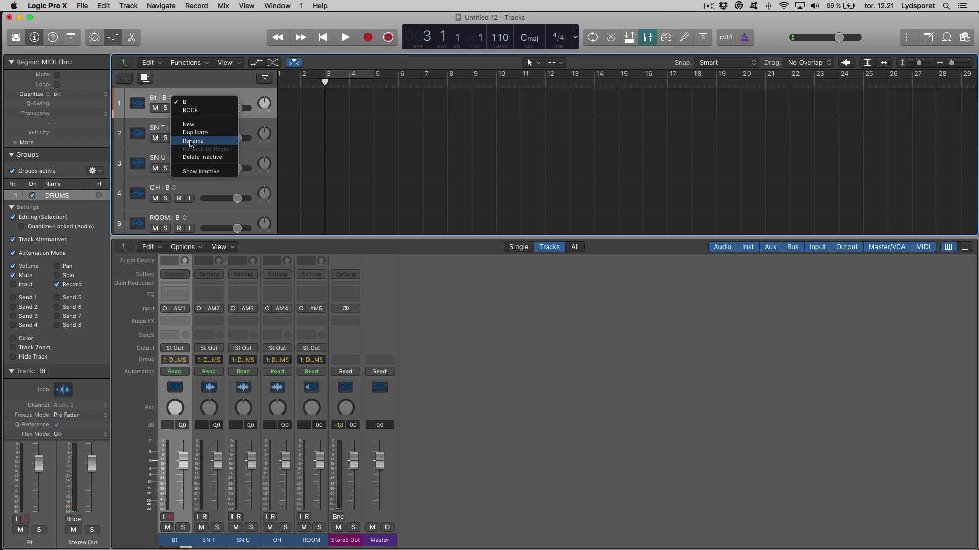
click(188, 143)
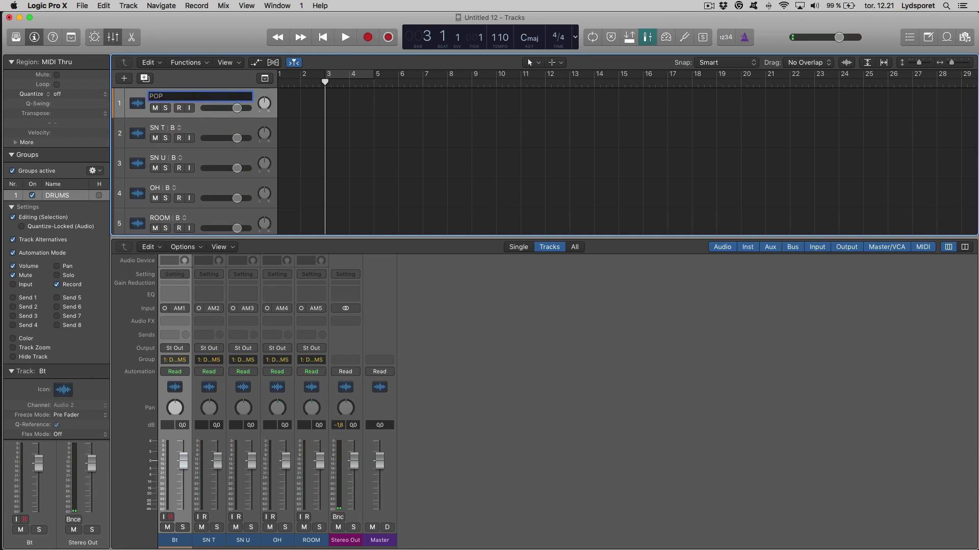
key(Return)
key(r)
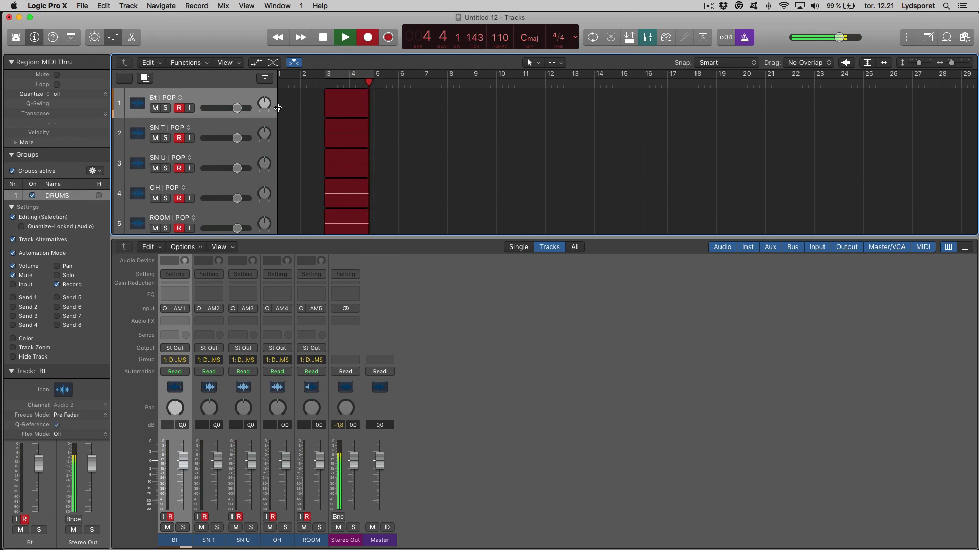
key(space)
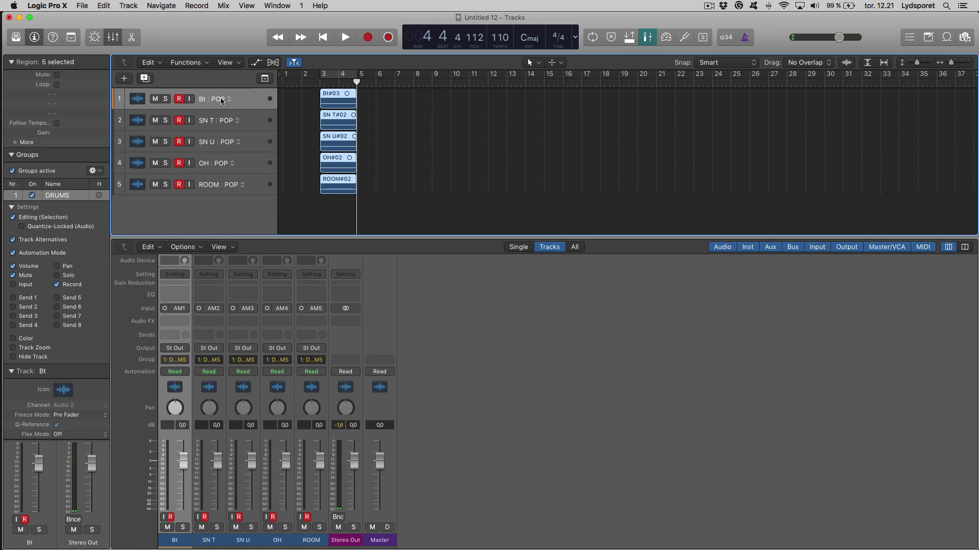
Step: Switch the drum tracks to the ROCK alternative and back to POP to compare their regions
click(229, 100)
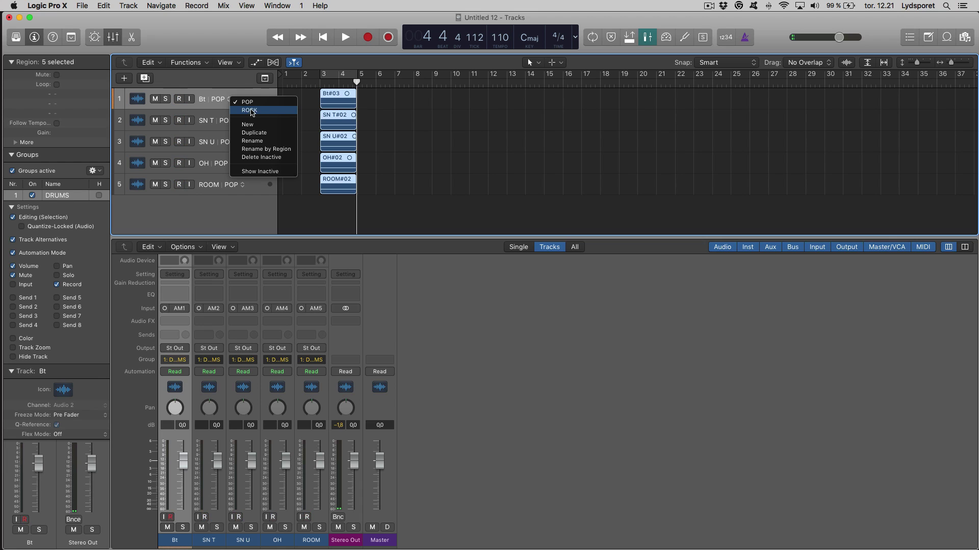
click(250, 110)
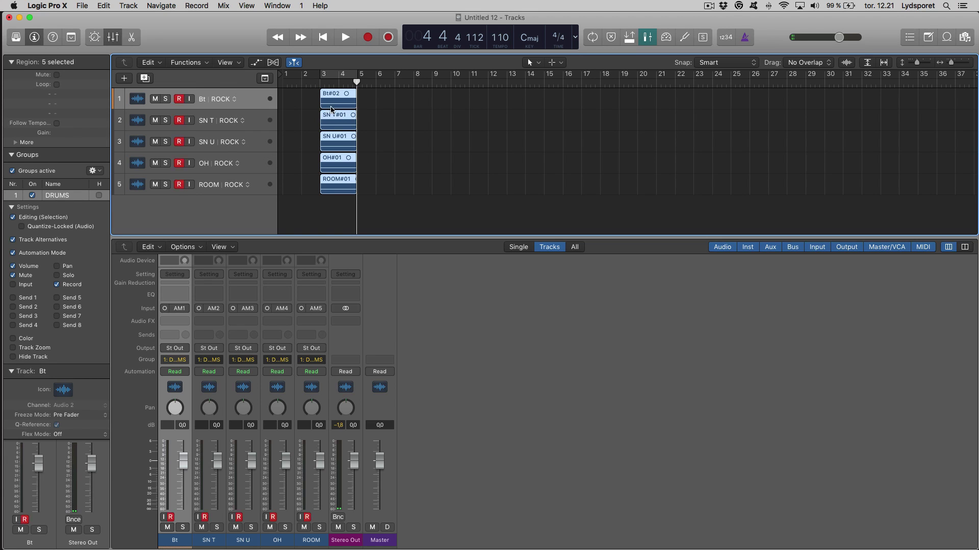
key(super+Right)
key(super+Right)
scroll(335, 99, left, 3)
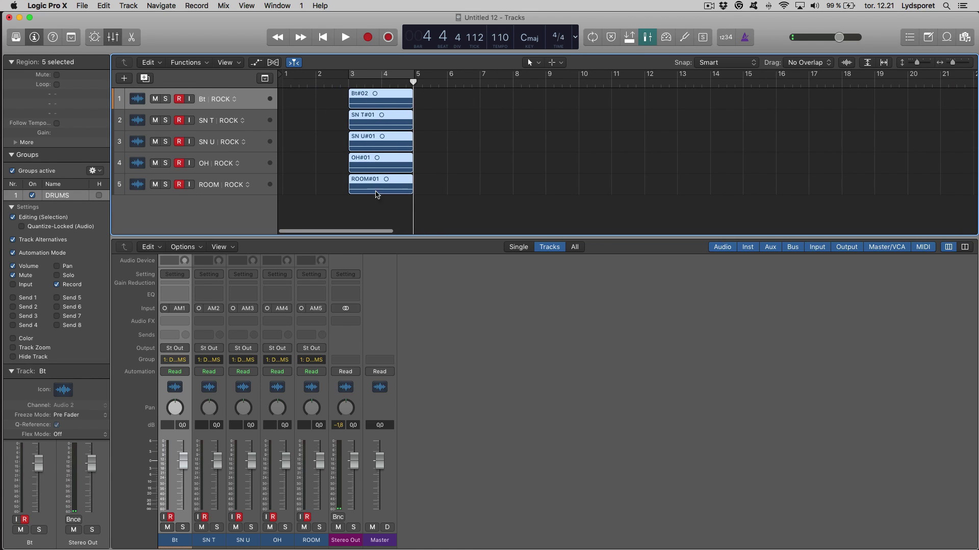
click(232, 99)
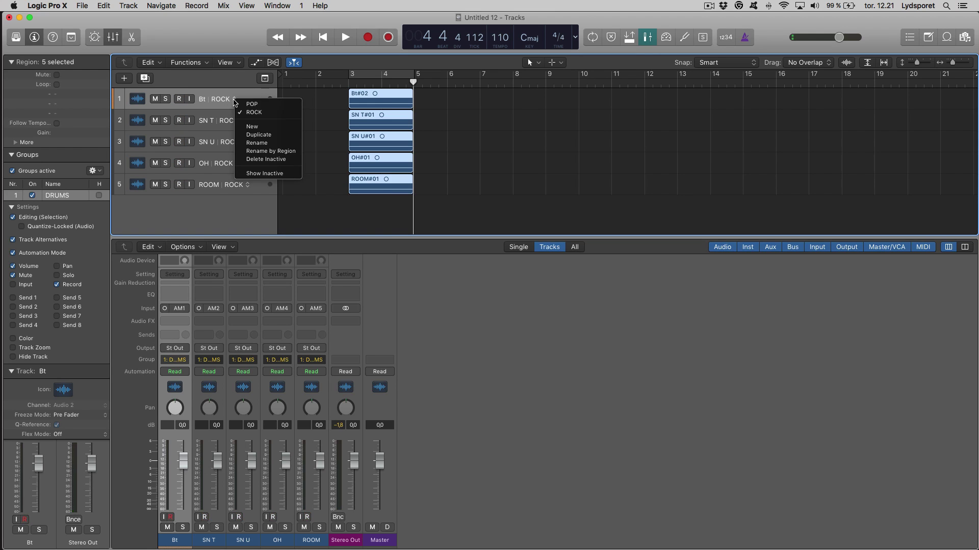
click(254, 104)
scroll(343, 116, down, 3)
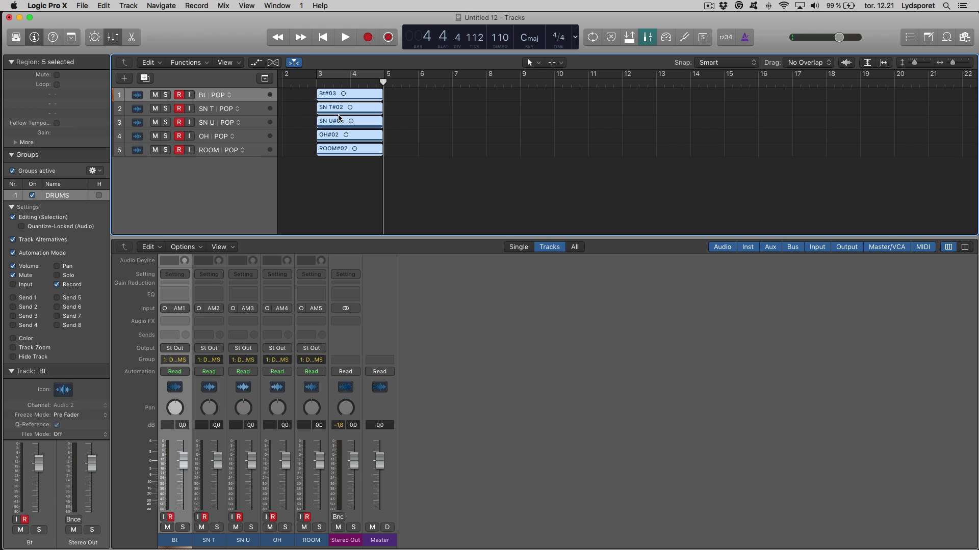
Step: Switch the drum tracks to the ROCK alternative and record a second take over the existing regions from bar 3
click(238, 97)
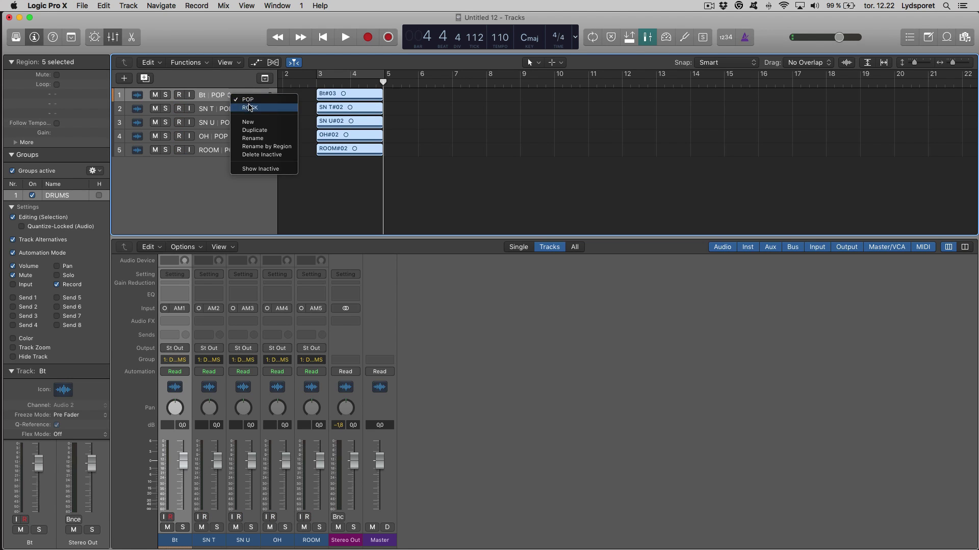
click(249, 106)
click(320, 82)
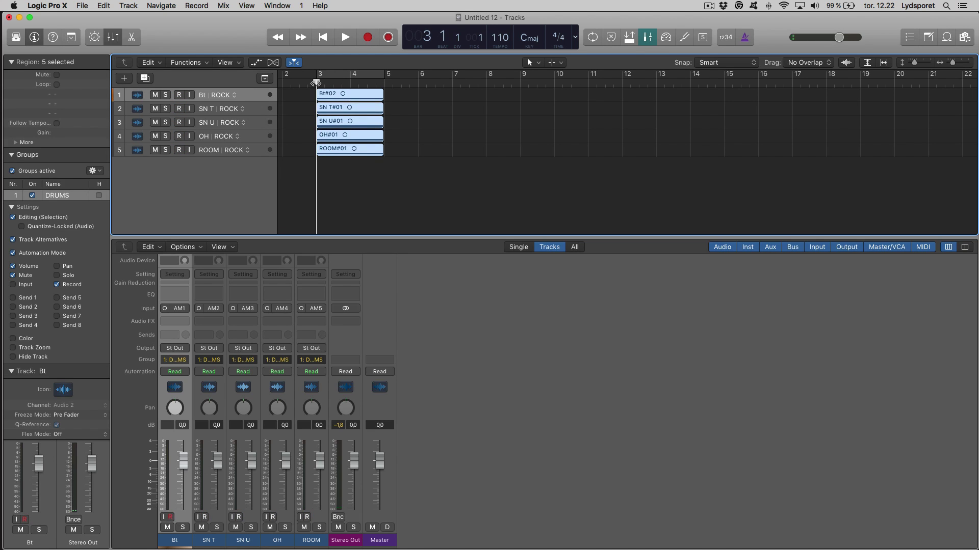
key(r)
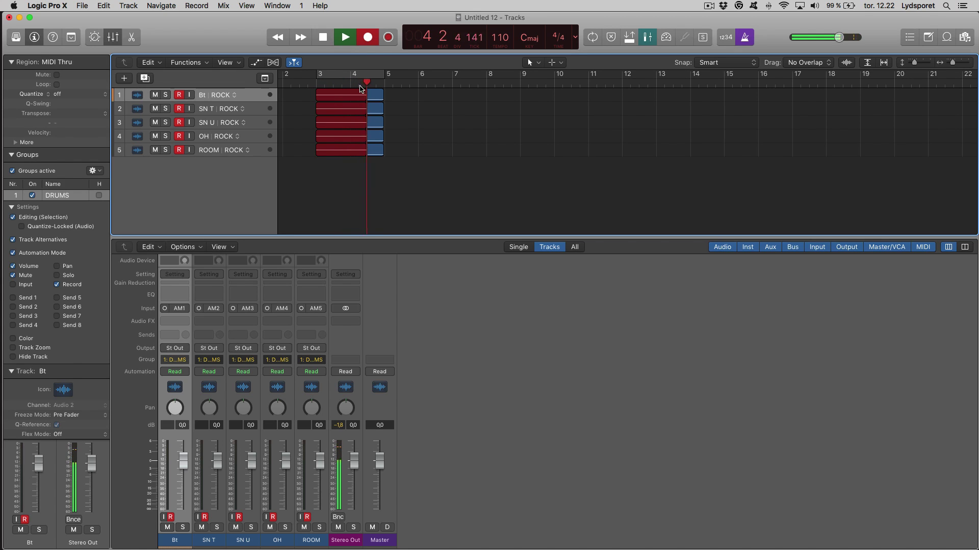
key(space)
Step: Record a third ROCK take from bar 3 and comp the drum tracks from sections of Take 2 and Take 3
click(318, 83)
key(r)
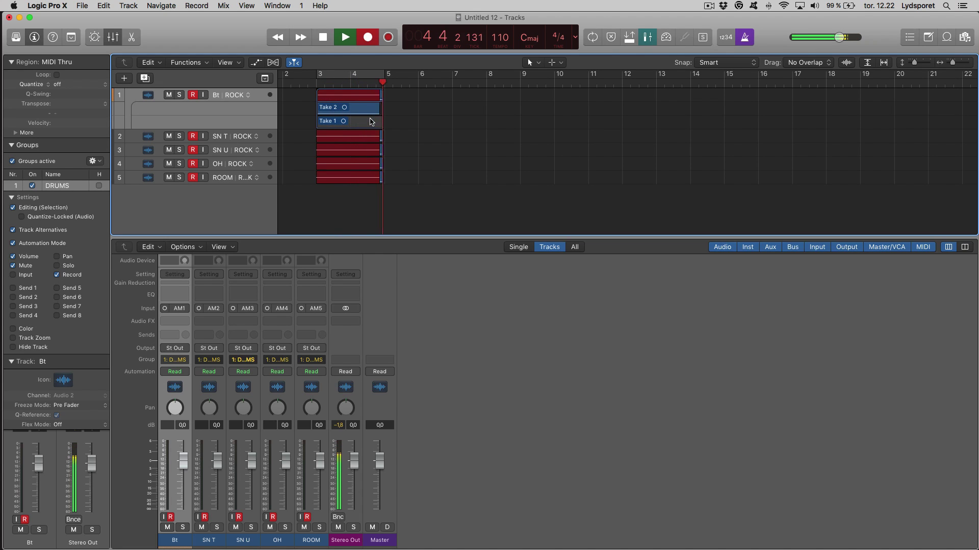
key(space)
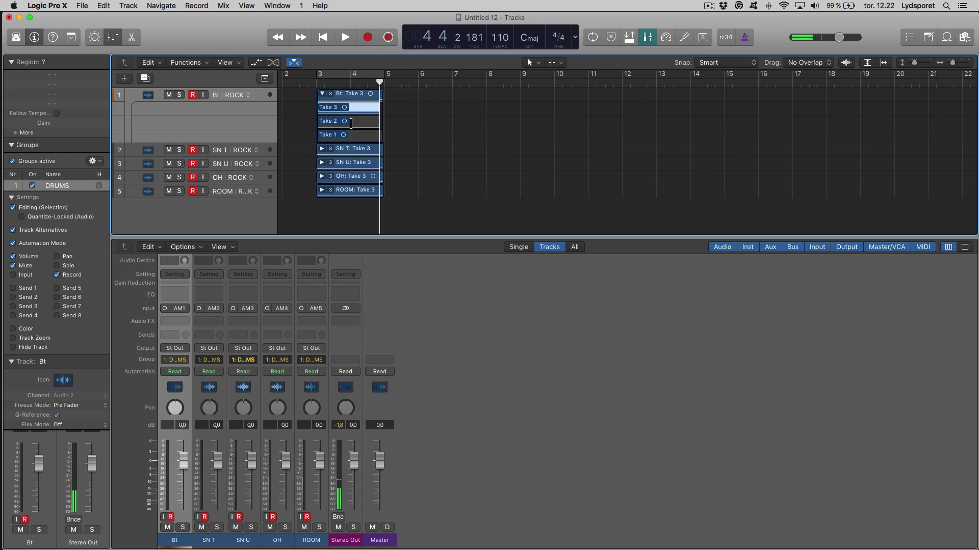
drag(354, 124, 337, 138)
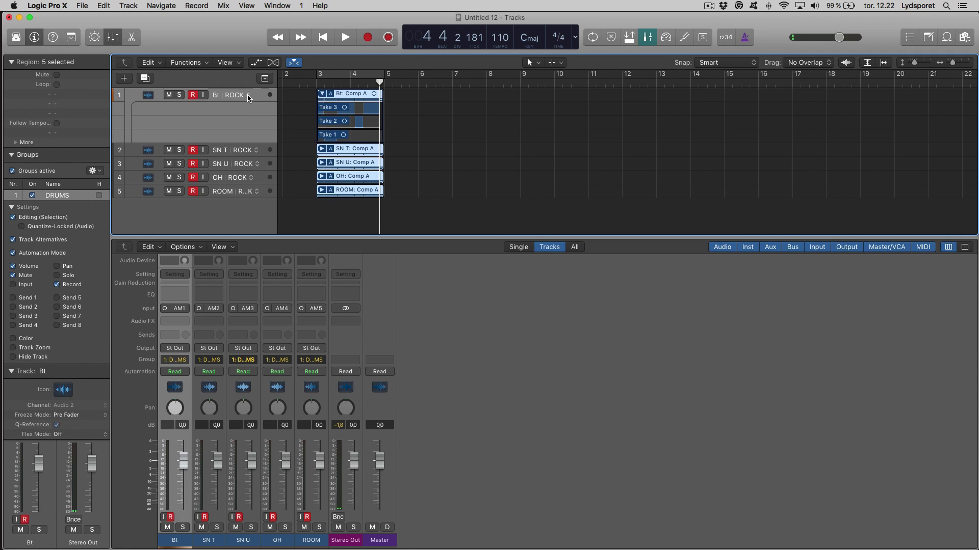
Step: Switch the drum tracks to the POP alternative and record a second take from bar 3
click(248, 96)
click(261, 100)
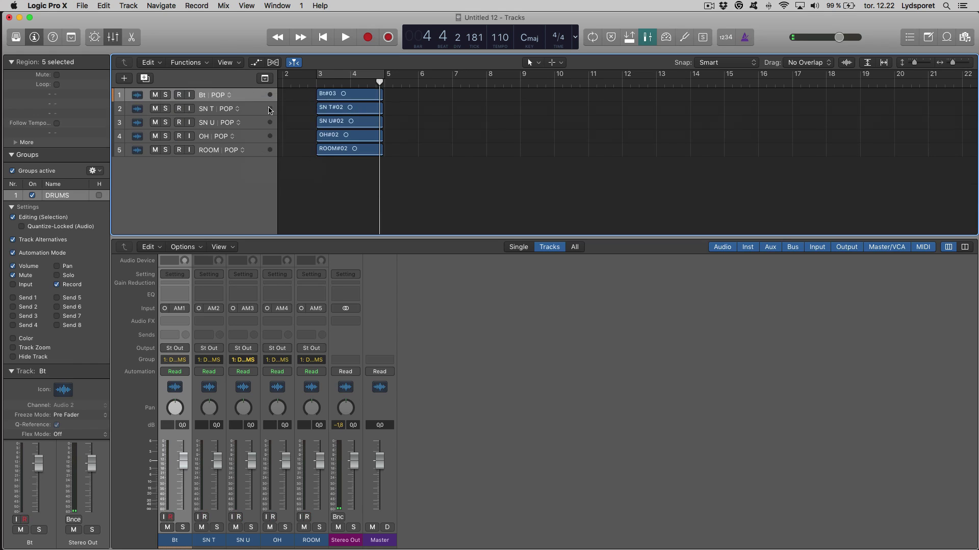
click(317, 83)
key(r)
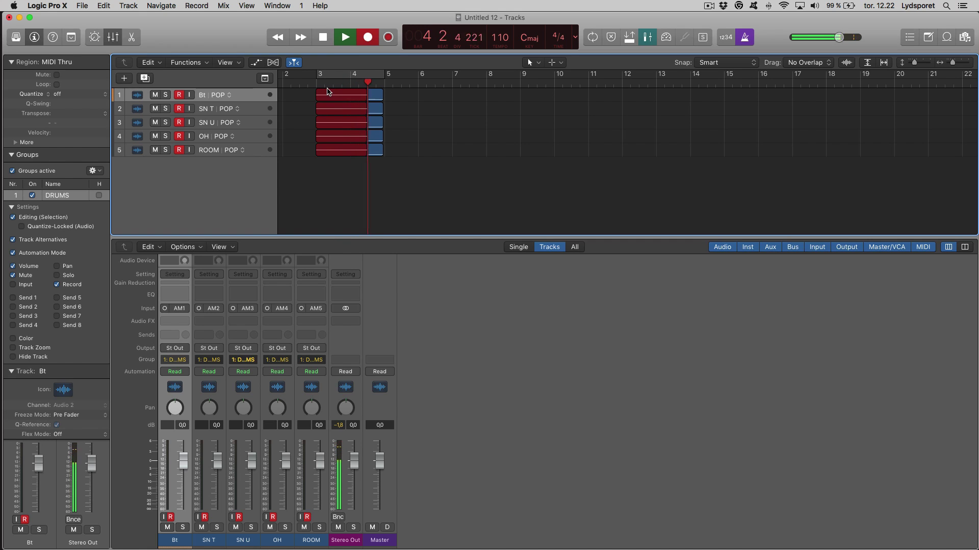
key(space)
Step: Examine the POP takes up close and collapse the Bt track's take folder
key(super+Down)
key(super+Down)
key(super+Down)
key(super+Down)
key(super+Down)
key(super+Right)
drag(338, 151, 365, 152)
key(super+Left)
key(super+Up)
key(super+Up)
key(super+Up)
click(310, 93)
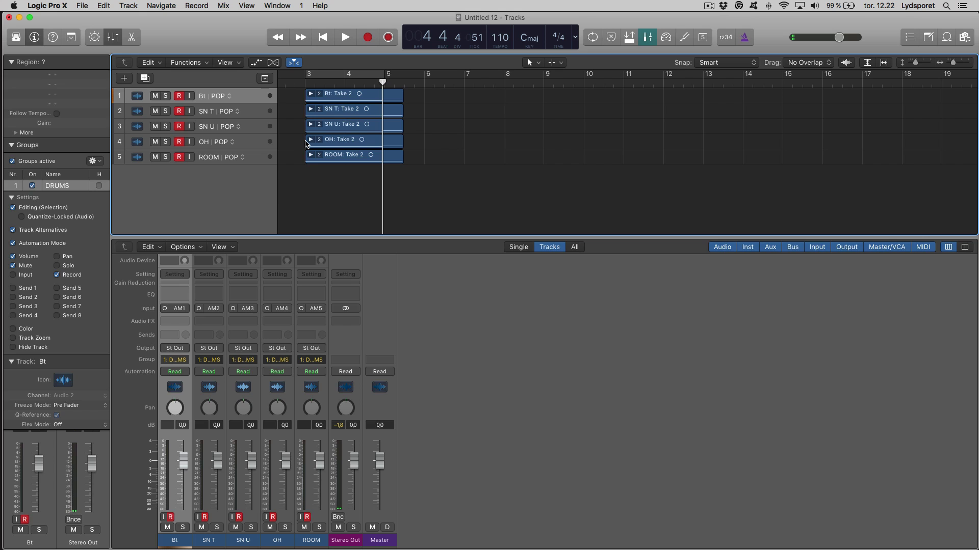
scroll(338, 178, left, 5)
scroll(338, 178, down, 3)
scroll(334, 178, left, 1)
scroll(334, 123, right, 5)
scroll(331, 143, up, 3)
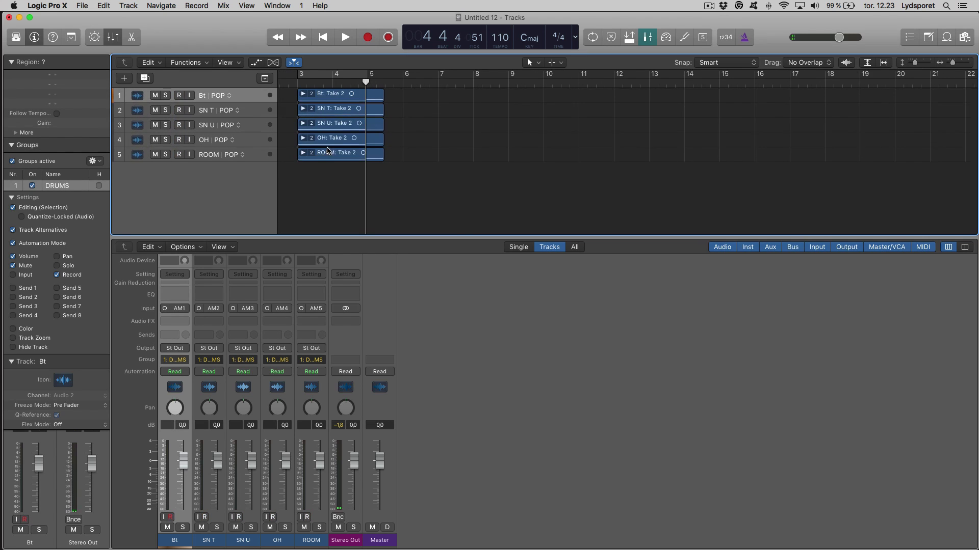
Step: Select the five POP take folders and colour them and their tracks red with the colour palette
scroll(326, 178, left, 3)
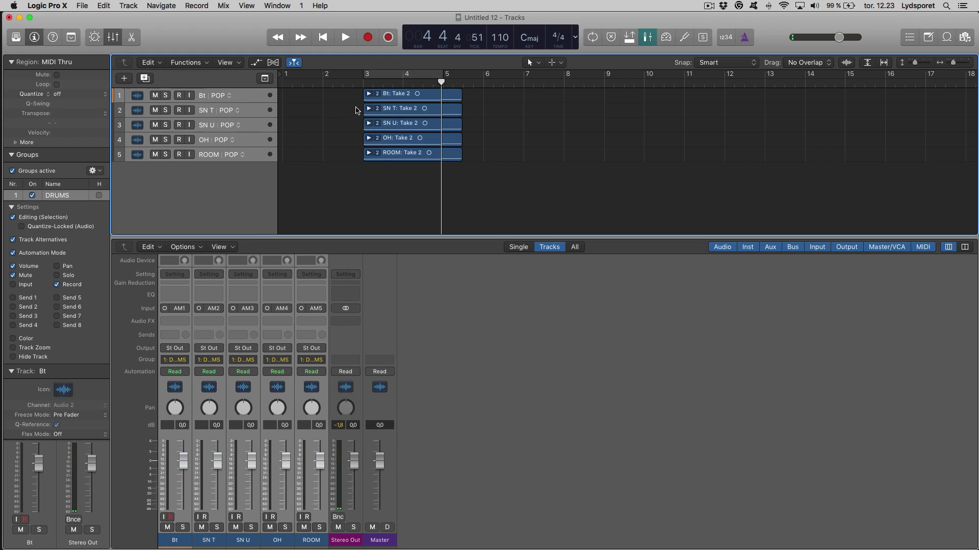
drag(390, 120, 423, 159)
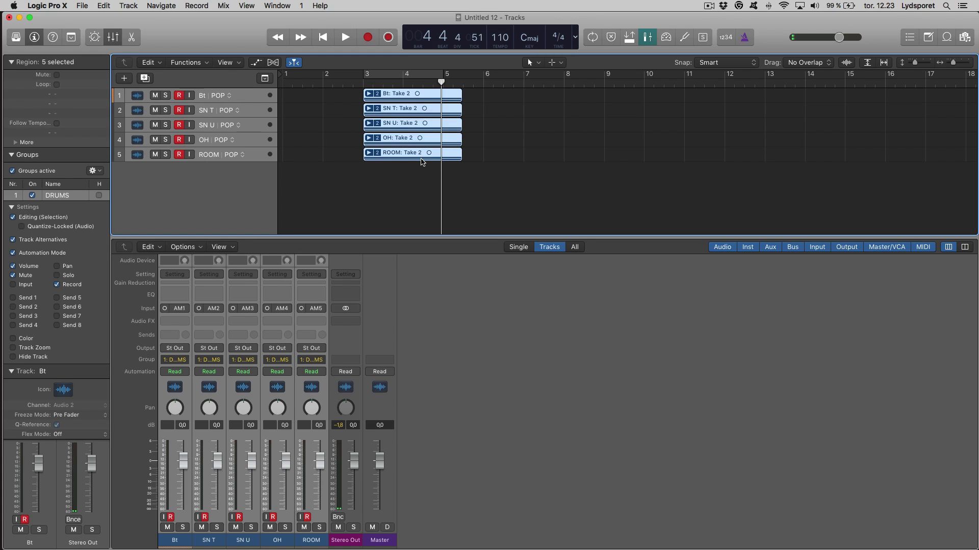
key(alt+c)
click(329, 397)
key(alt+c)
click(351, 189)
key(super+Right)
key(super+Right)
key(super+Right)
key(super+Down)
key(super+Down)
key(alt+c)
drag(435, 390, 589, 172)
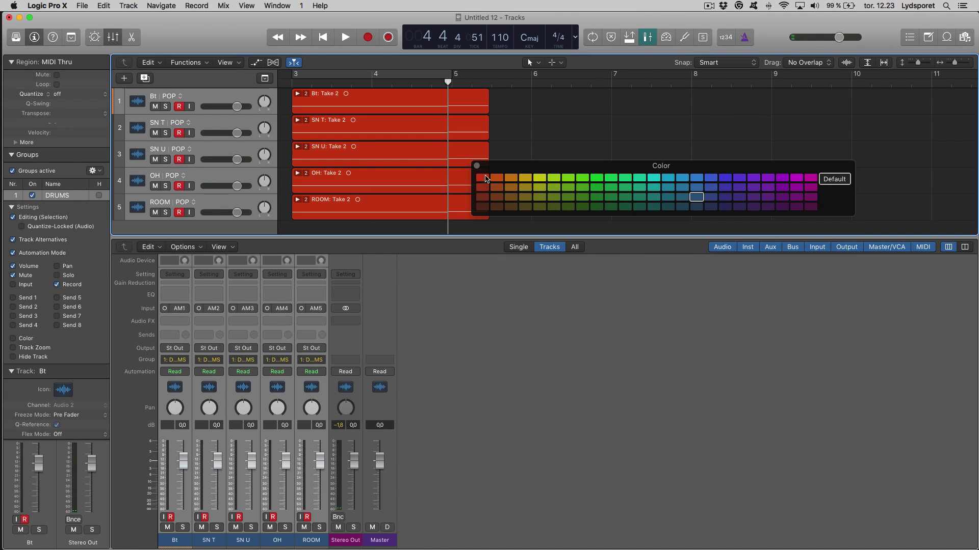
click(483, 188)
Step: Select all five POP regions and try several colours on them, settling on yellow
key(super+a)
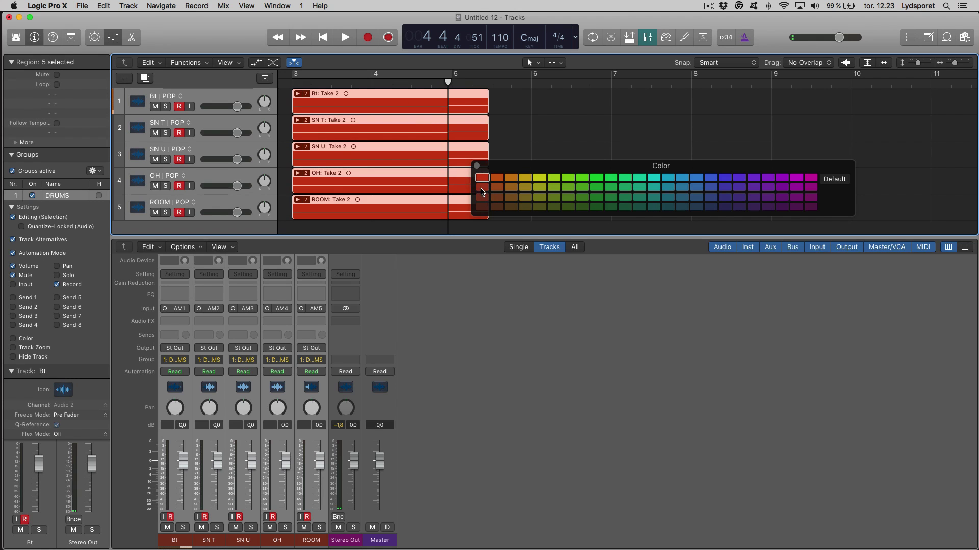
click(496, 187)
click(496, 197)
click(498, 206)
click(509, 179)
click(509, 188)
click(511, 197)
click(524, 108)
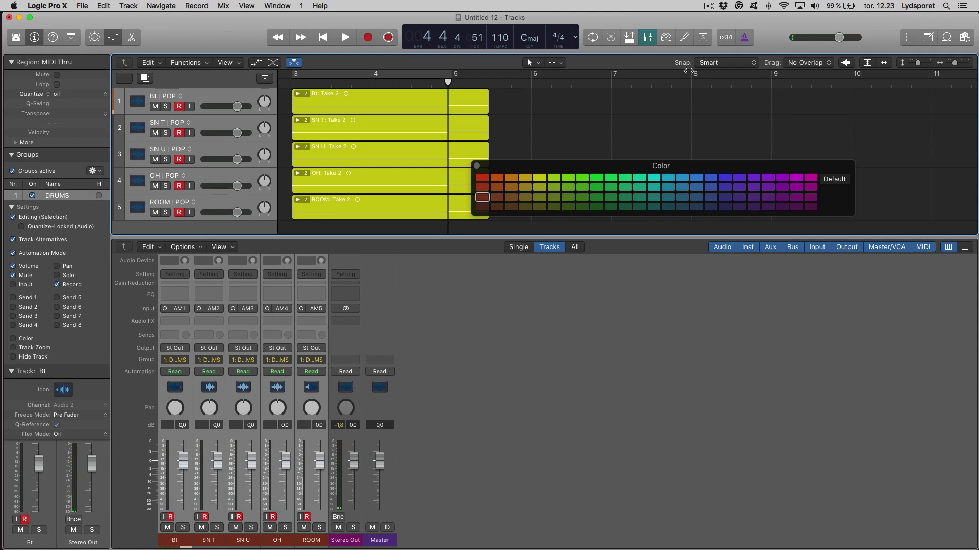
ctrl+alt+click(638, 137)
ctrl+alt+click(638, 137)
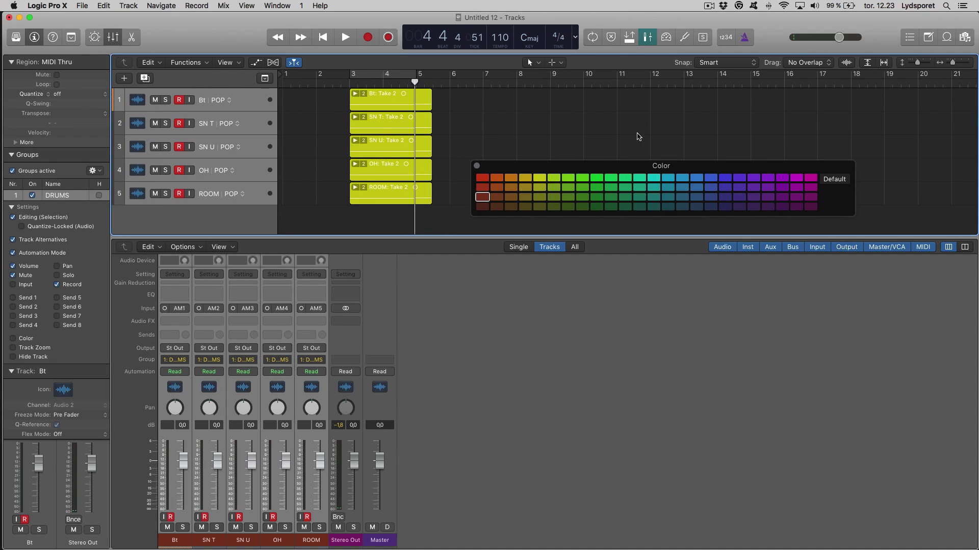
Step: Add the 70s Rock Piano 01 loop from the loop library to the ROOM track near bar 9 and repeat it six times
key(alt+c)
click(941, 38)
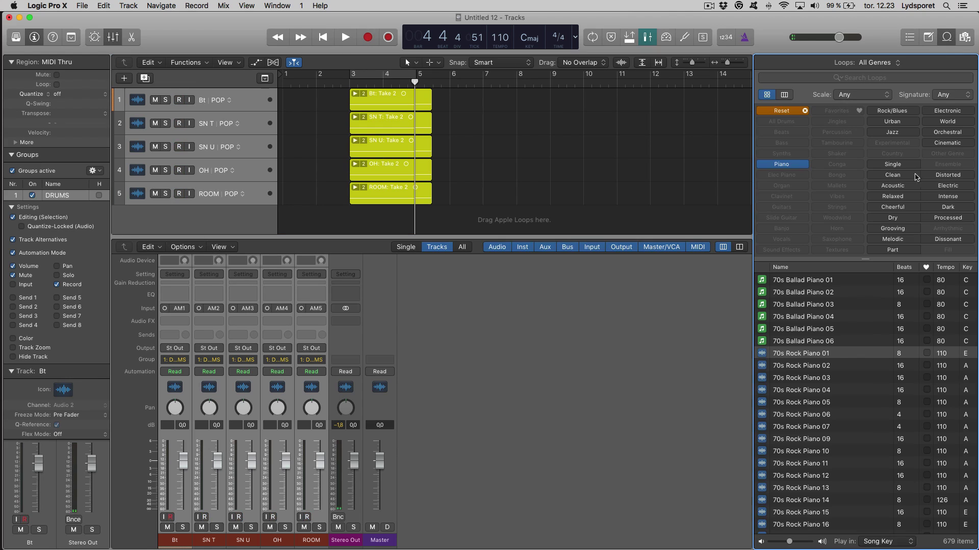
drag(818, 353, 594, 194)
scroll(594, 194, down, 5)
click(378, 200)
key(super+r)
key(super+r)
key(super+r)
key(super+r)
key(super+r)
key(super+r)
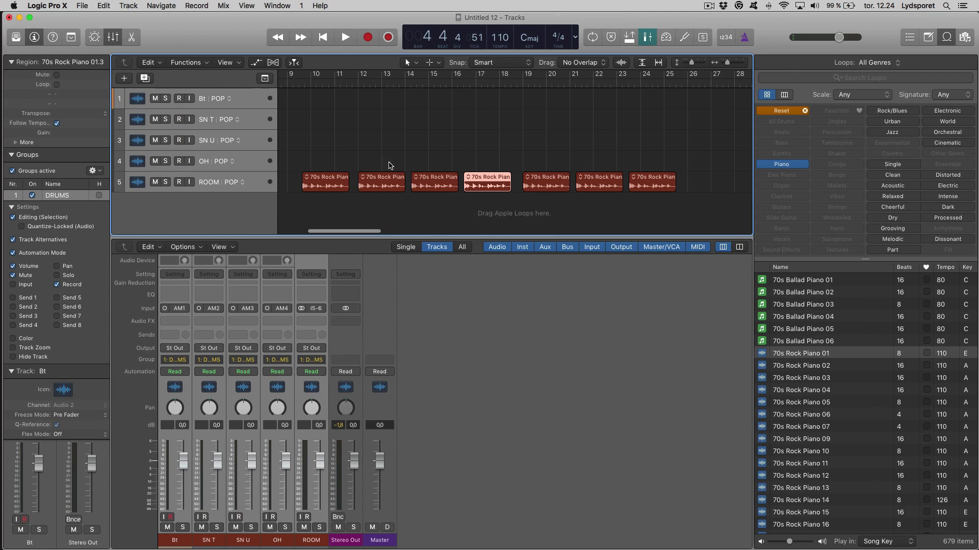
Step: Examine the starts of the individual piano regions on the ROOM track up close and across the whole row
click(375, 151)
scroll(306, 180, up, 4)
scroll(412, 206, left, 2)
scroll(412, 205, down, 1)
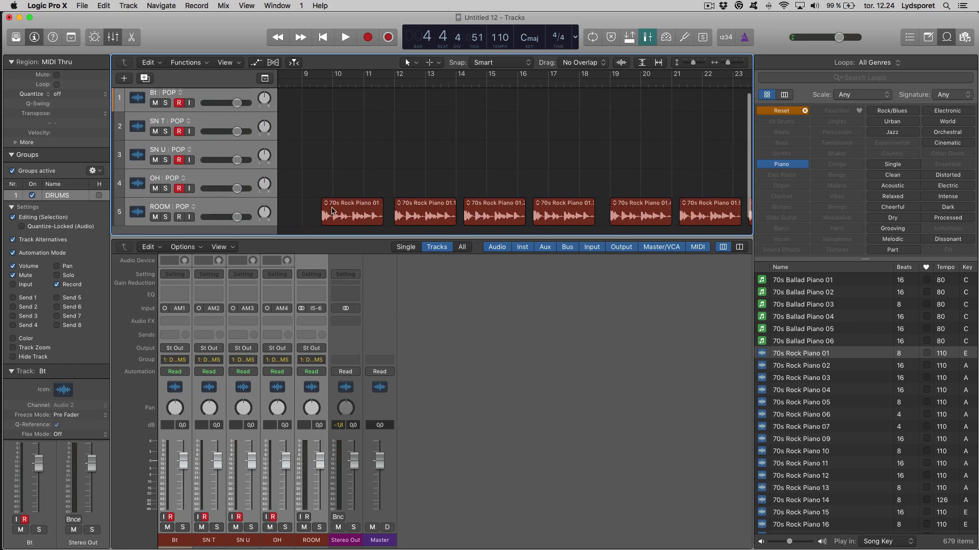
click(324, 206)
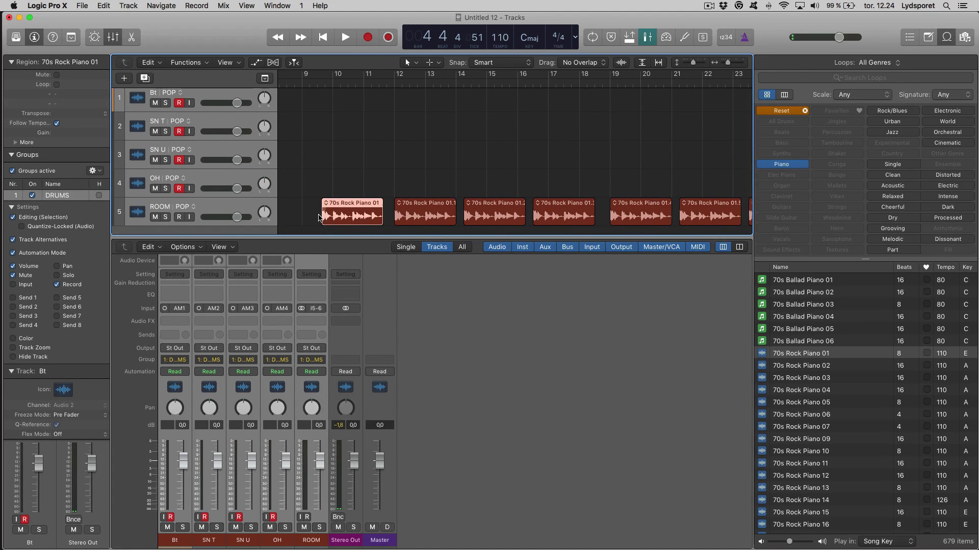
click(399, 214)
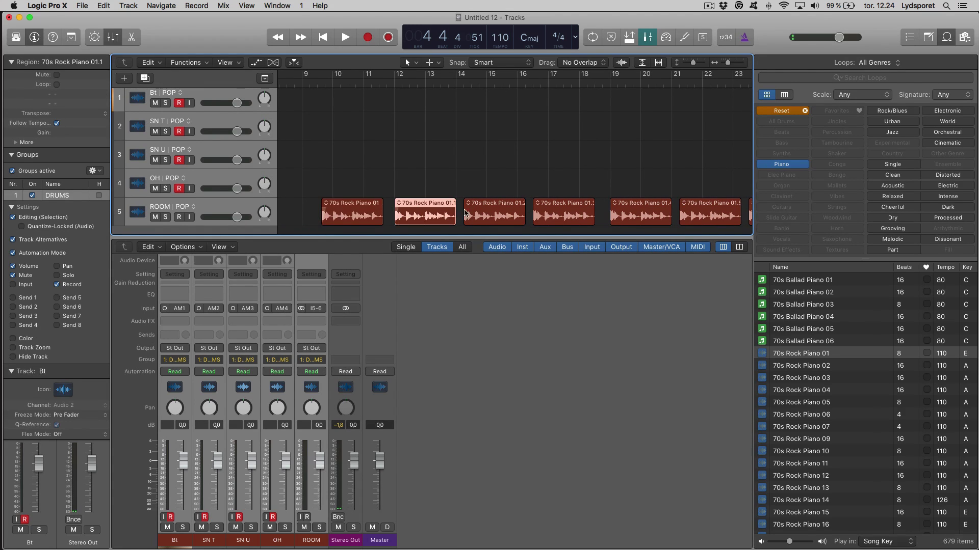
shift+click(463, 214)
click(463, 214)
scroll(467, 175, down, 8)
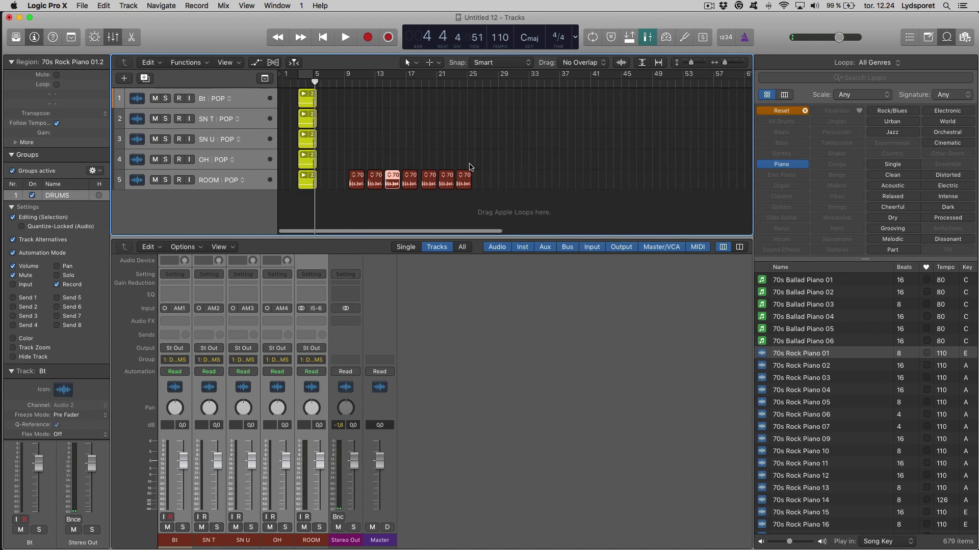
scroll(455, 174, up, 5)
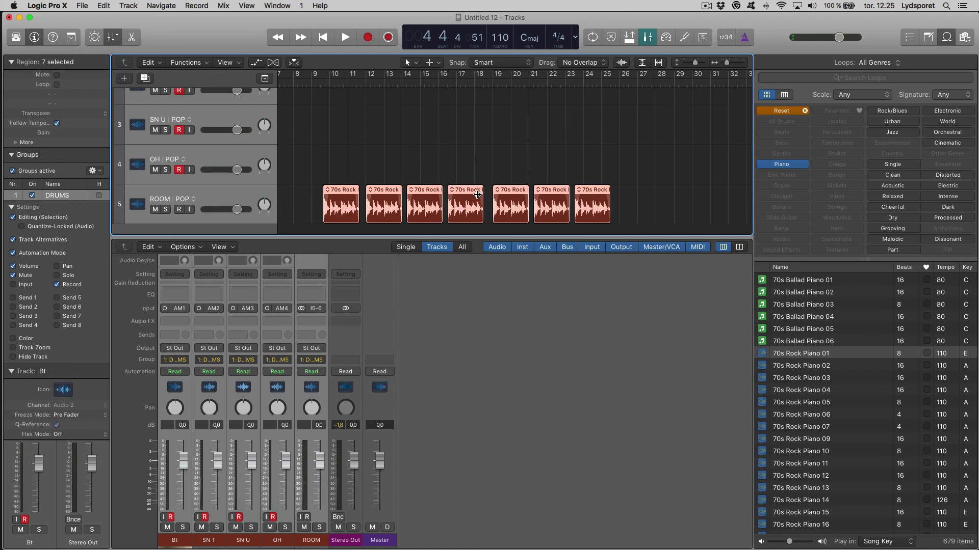
click(472, 142)
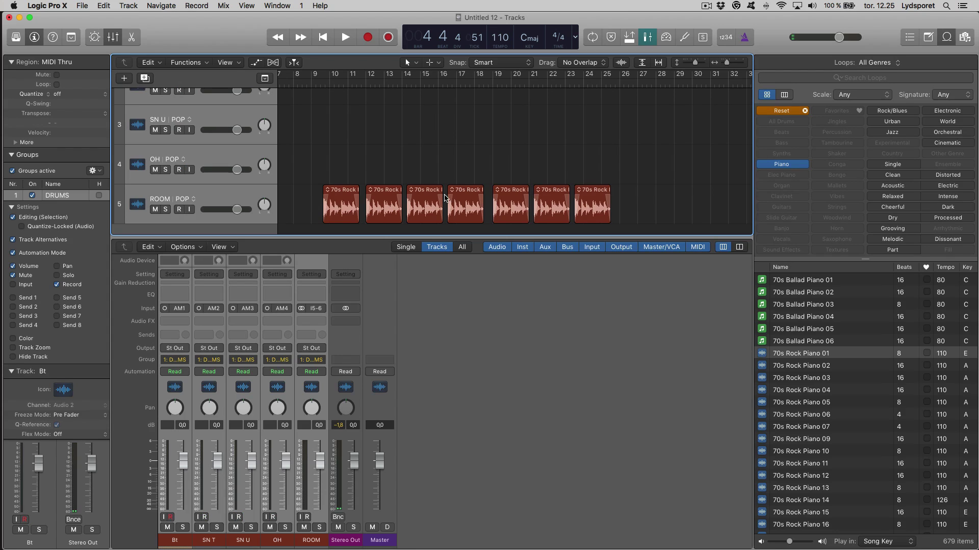
Step: Undo the last three edits to the piano regions on the ROOM track
key(super+Right)
scroll(355, 201, left, 1)
key(super+z)
key(super+z)
key(super+z)
Step: Select all seven piano regions on the ROOM track and set their Fade In to 24 and Fade Out to 23
click(318, 201)
drag(307, 202, 683, 208)
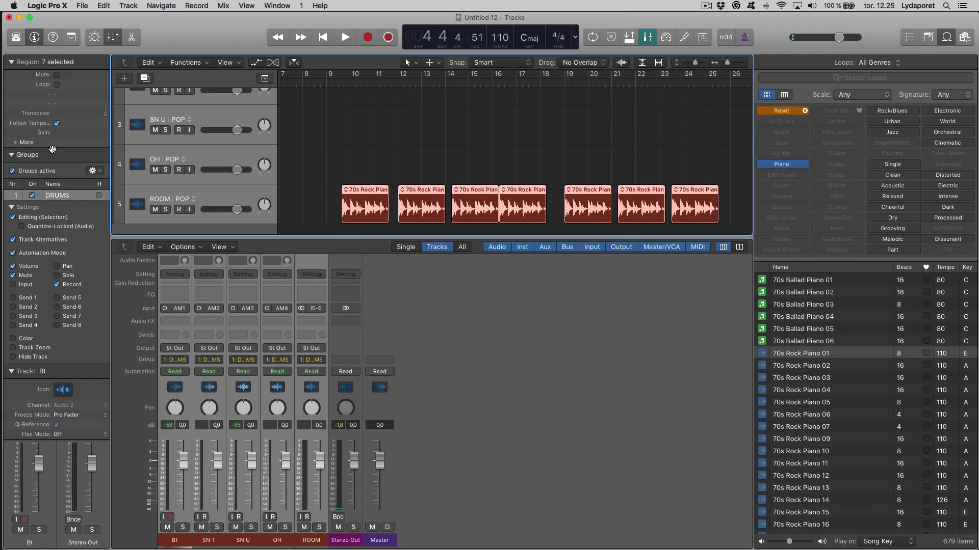
click(16, 143)
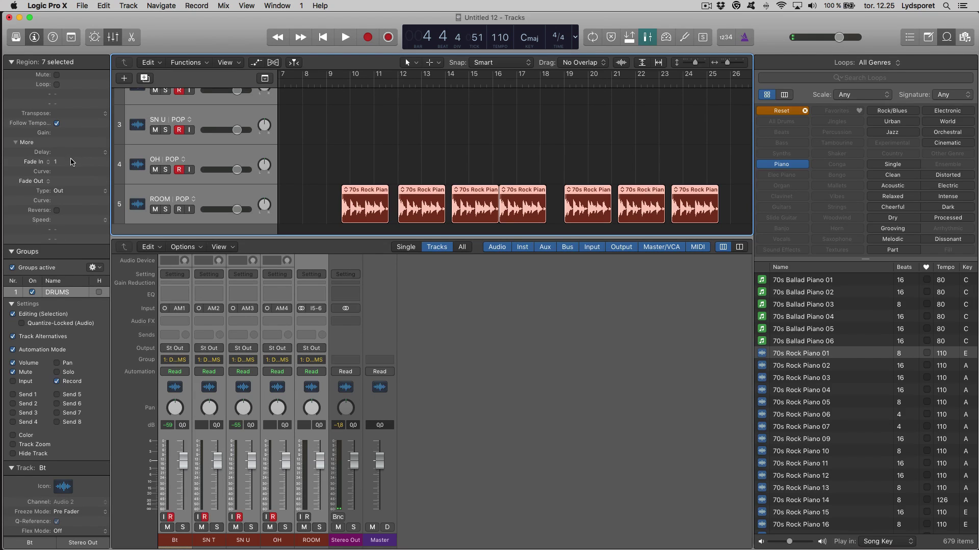
drag(55, 163, 57, 136)
drag(64, 180, 63, 171)
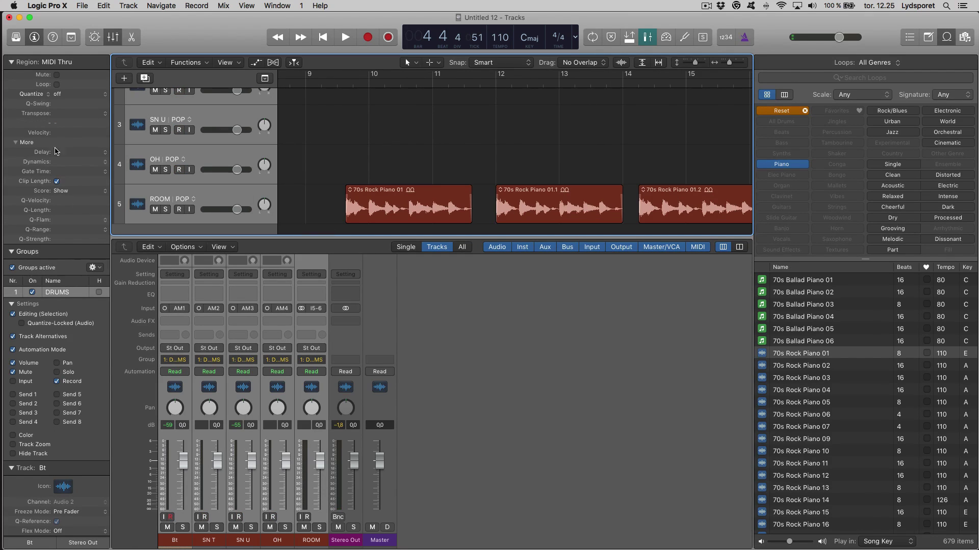
scroll(553, 207, down, 5)
scroll(358, 214, down, 1)
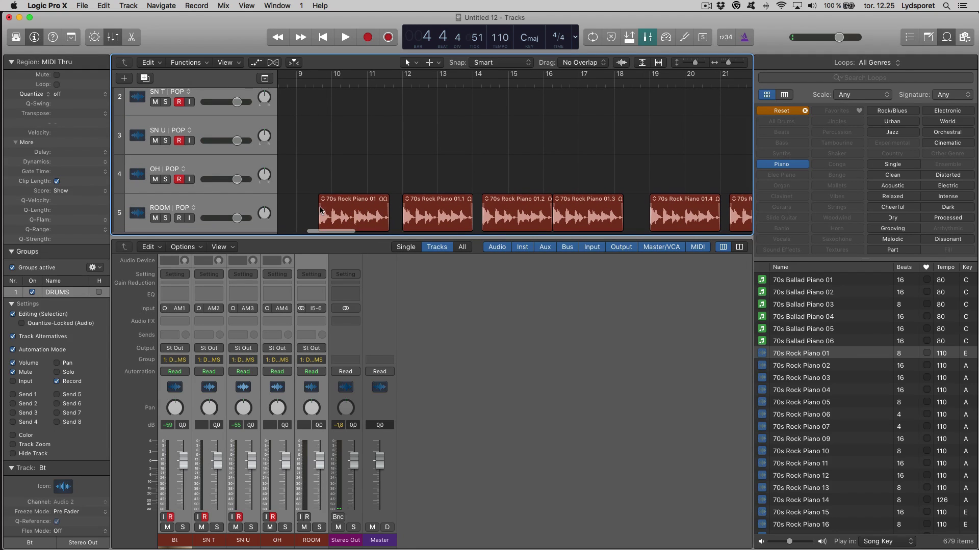
scroll(342, 203, down, 5)
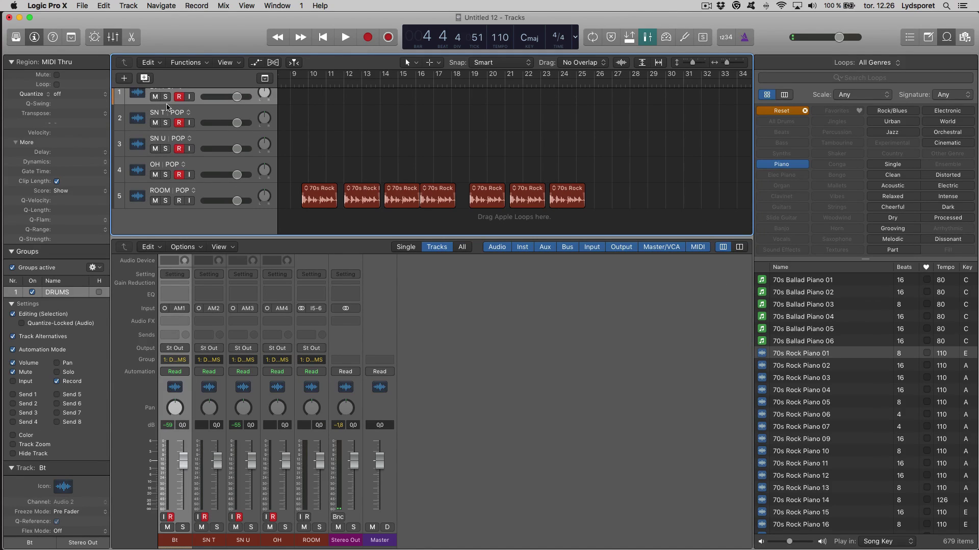
Step: Select the ROOM track, show the flex controls and set its flex mode to Flex Pitch
click(232, 190)
click(272, 63)
scroll(209, 196, down, 4)
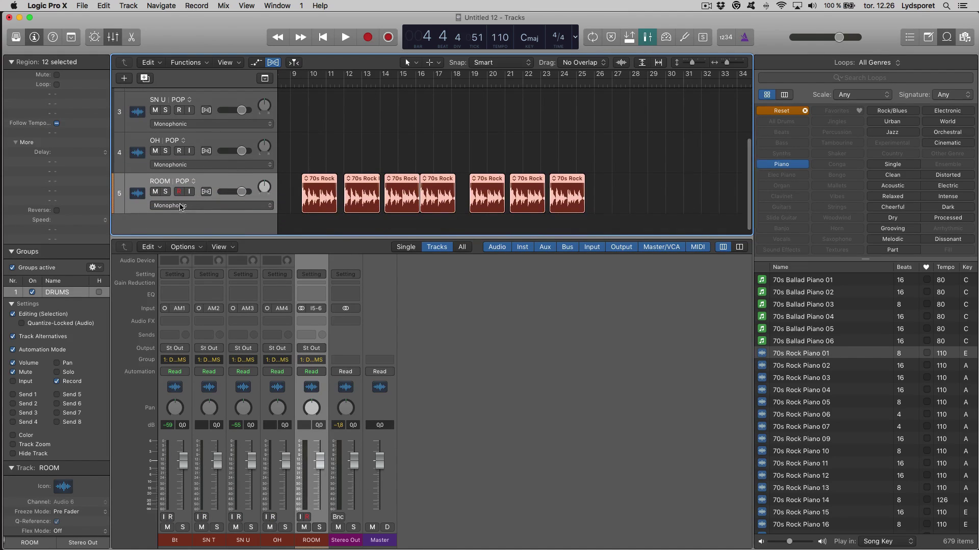
click(199, 205)
click(181, 183)
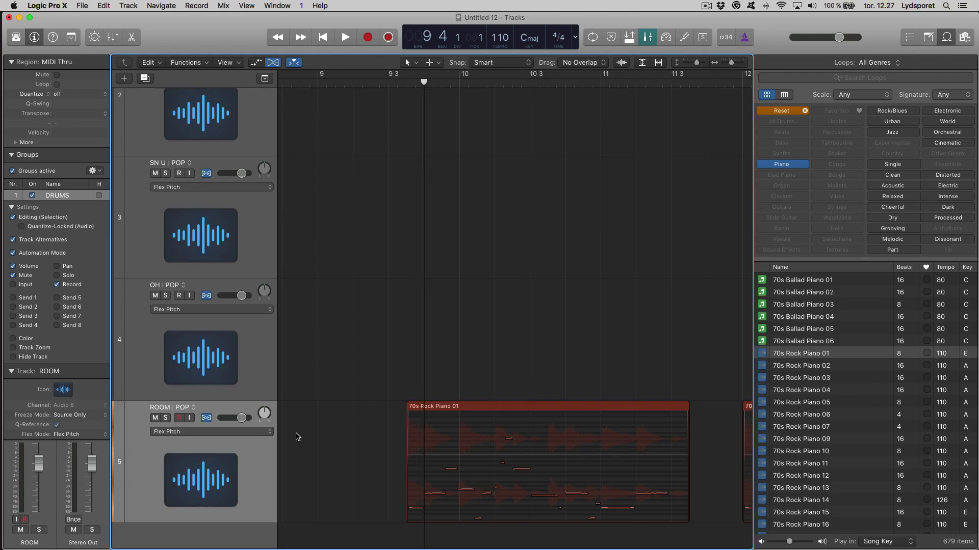
Step: Open the first piano region in the audio editor and raise the pitch of its note at 9 4 slightly
key(super+Up)
key(super+Up)
key(super+Up)
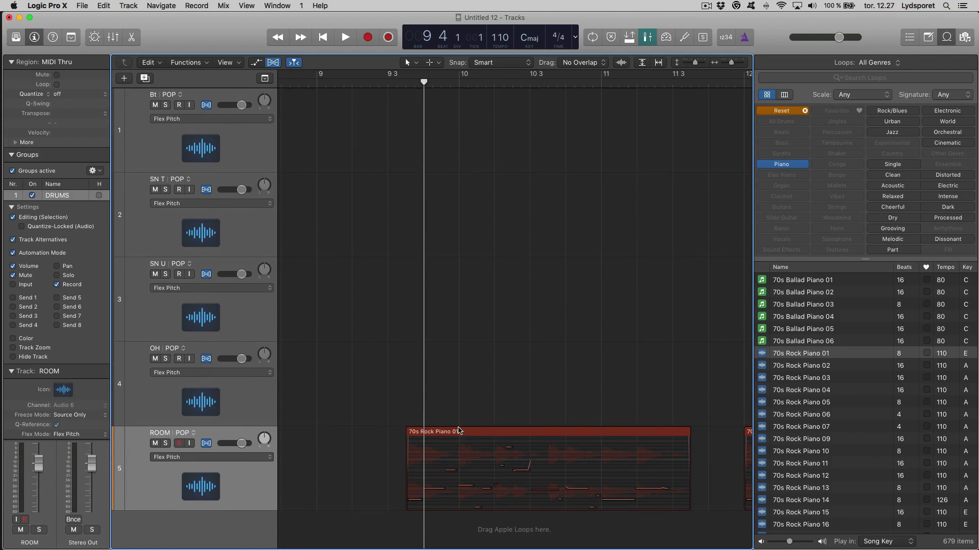
double_click(461, 431)
scroll(347, 381, down, 5)
mouse_move(281, 406)
mouse_down()
mouse_move(282, 385)
mouse_move(283, 400)
mouse_up()
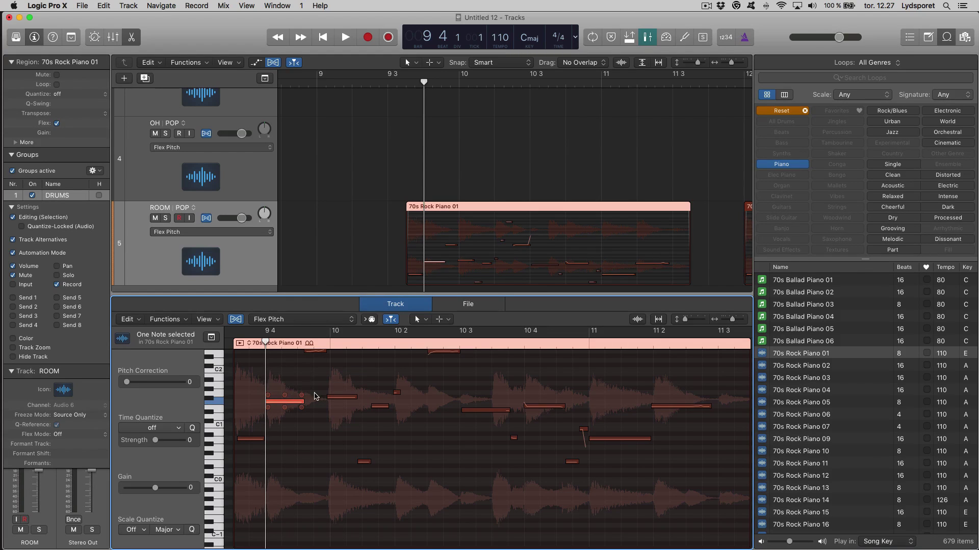
click(341, 397)
scroll(394, 258, down, 3)
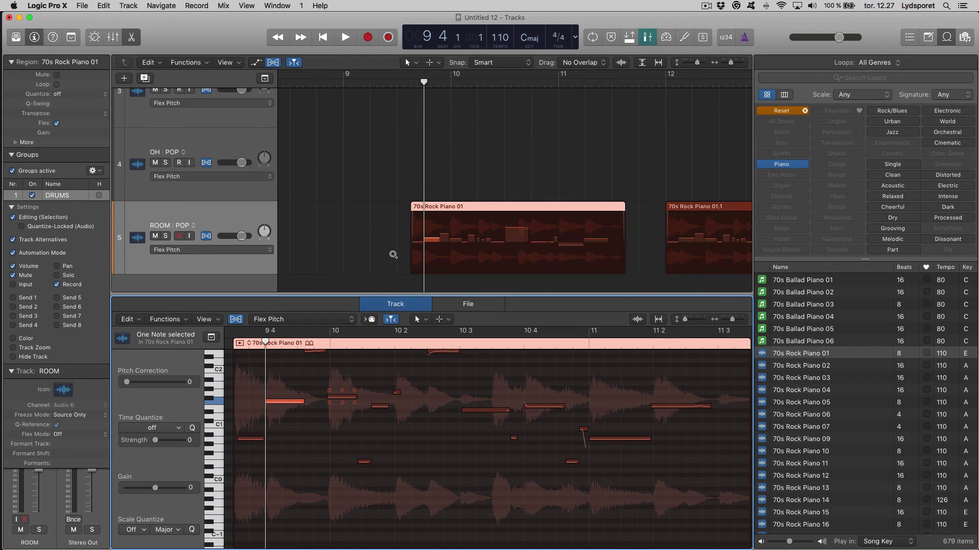
scroll(392, 254, down, 2)
scroll(391, 253, down, 3)
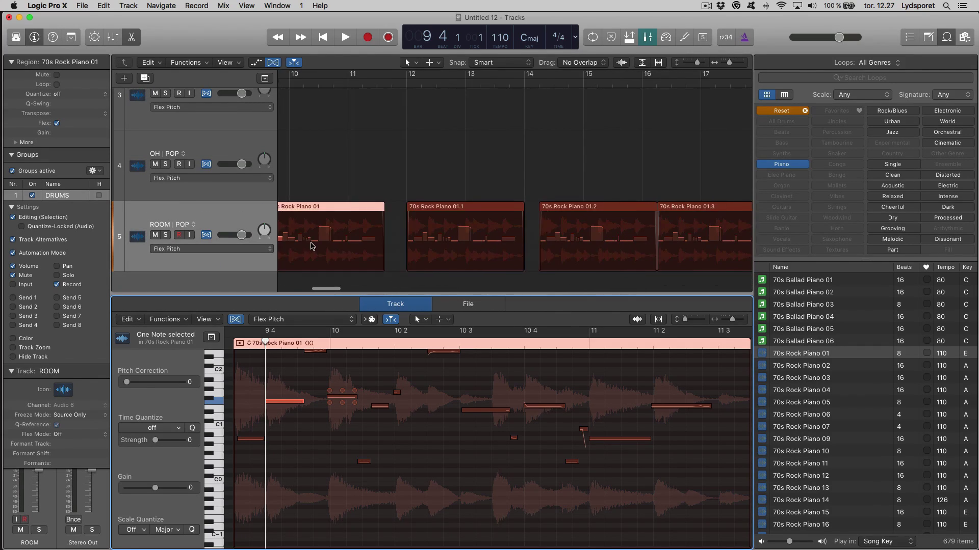
scroll(310, 242, left, 4)
scroll(310, 242, right, 3)
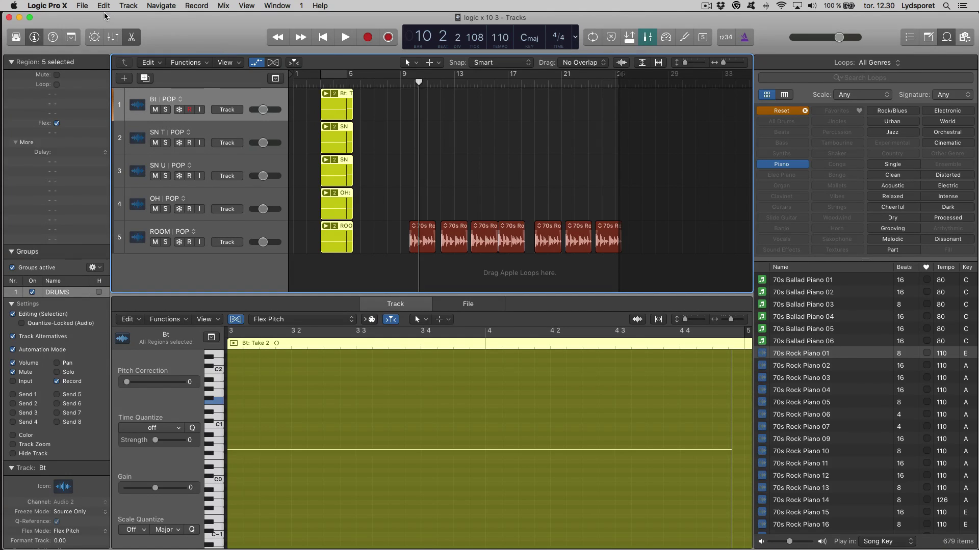
Step: Create a new project alternative named "logic x 10 3 editing"
click(82, 6)
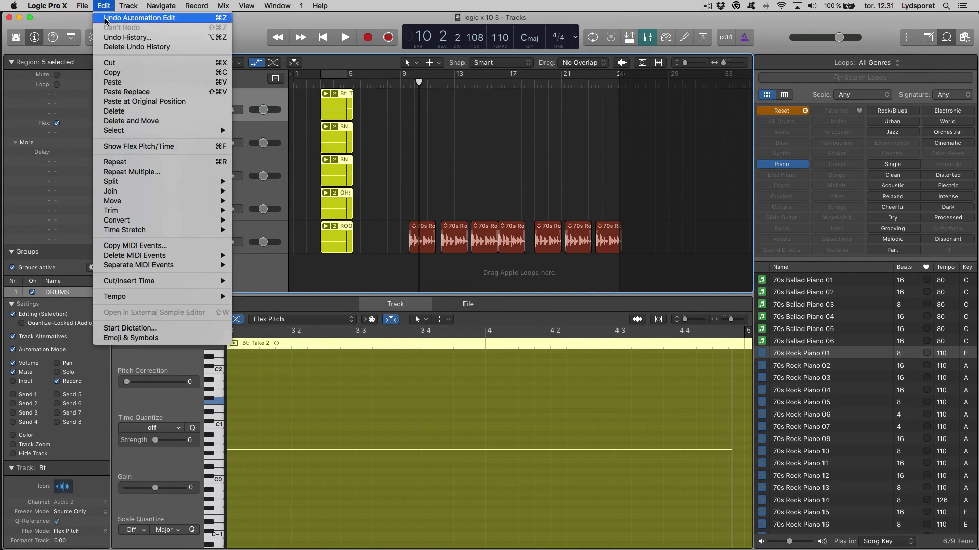
click(414, 168)
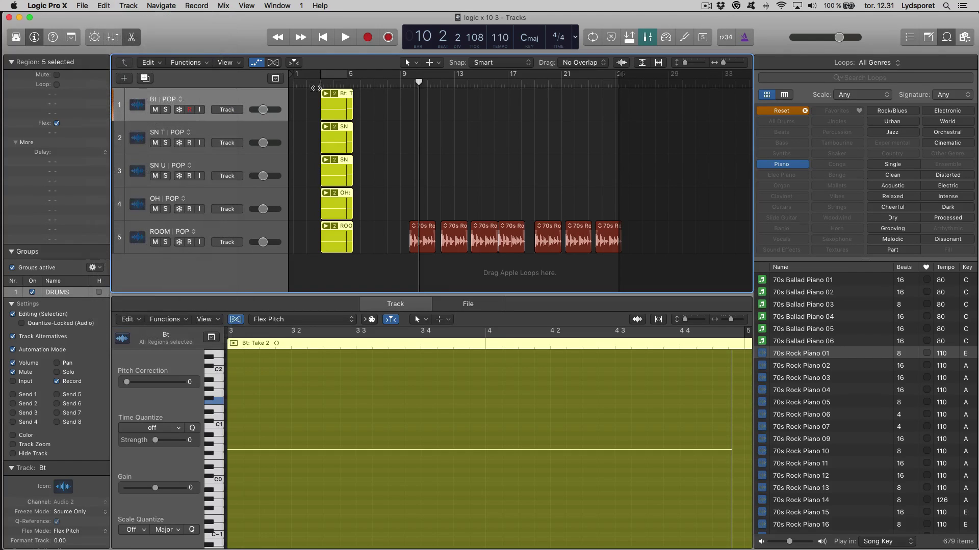
click(81, 6)
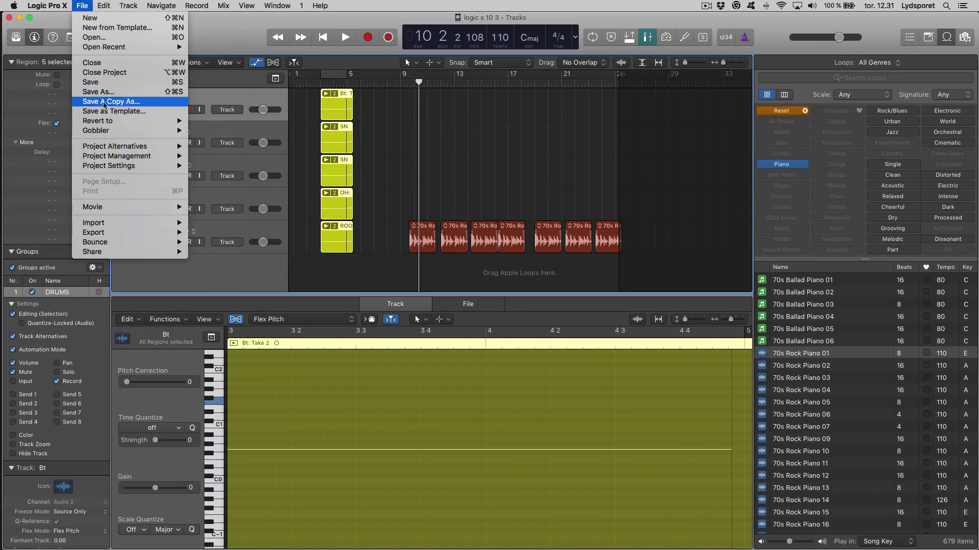
mouse_move(116, 148)
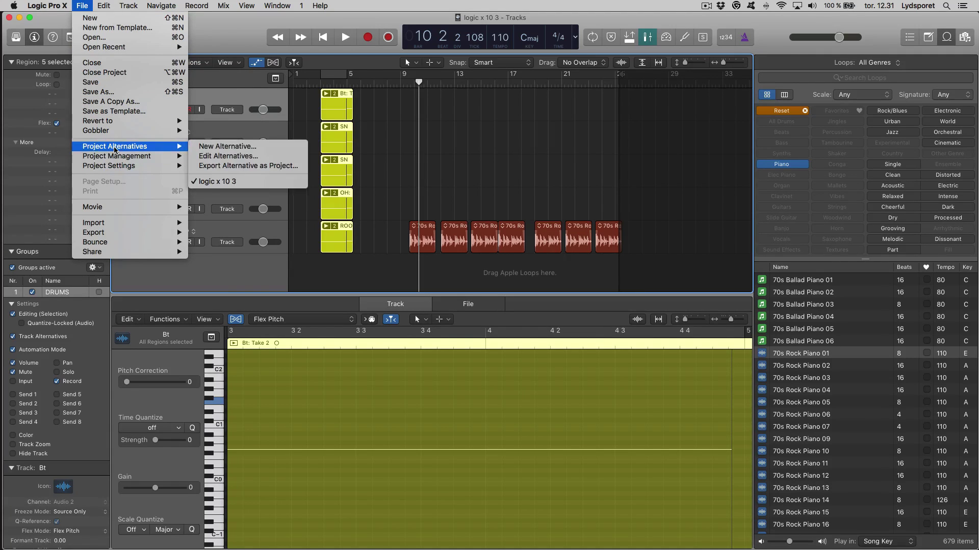
click(258, 148)
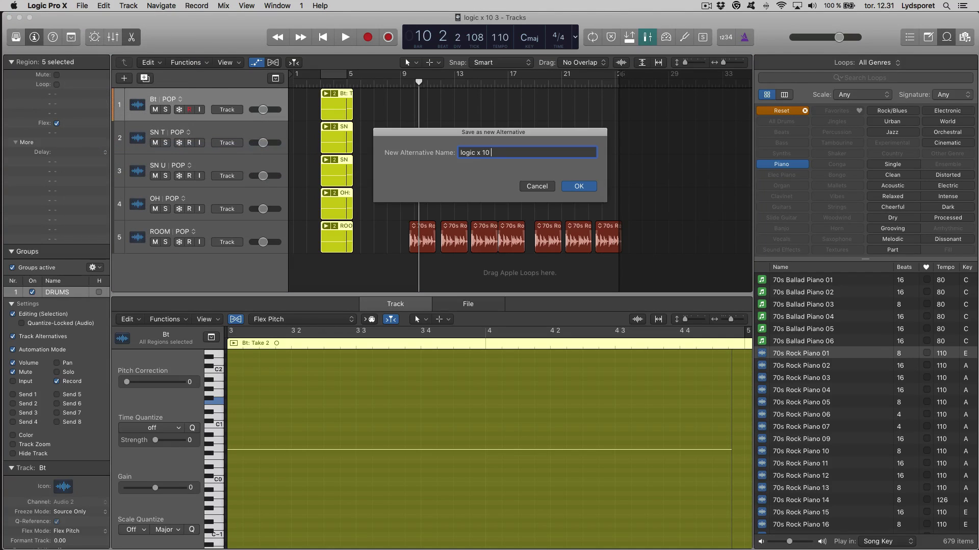
text(3 editing)
key(Return)
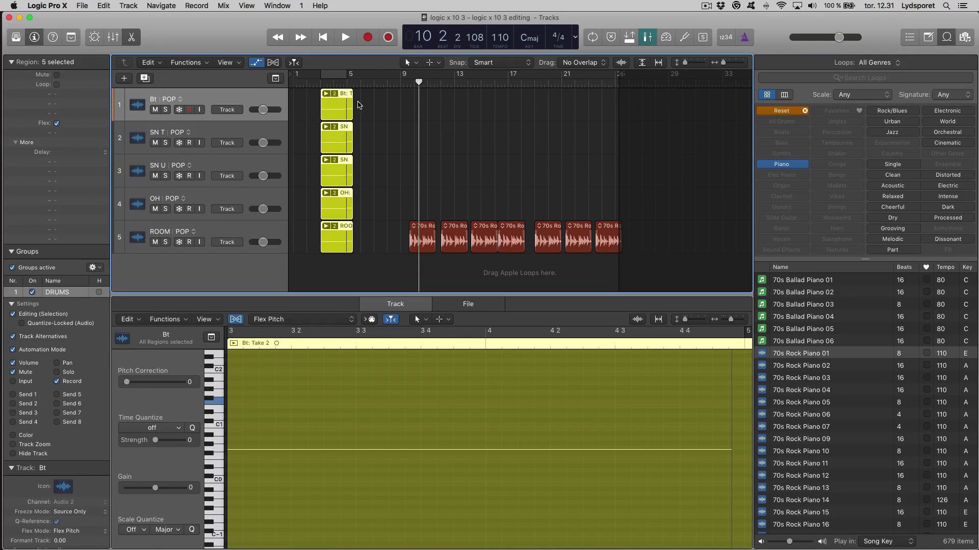
Step: Flatten and merge the take folders of the five grouped drum tracks and save the project
scroll(402, 174, up, 3)
click(342, 94)
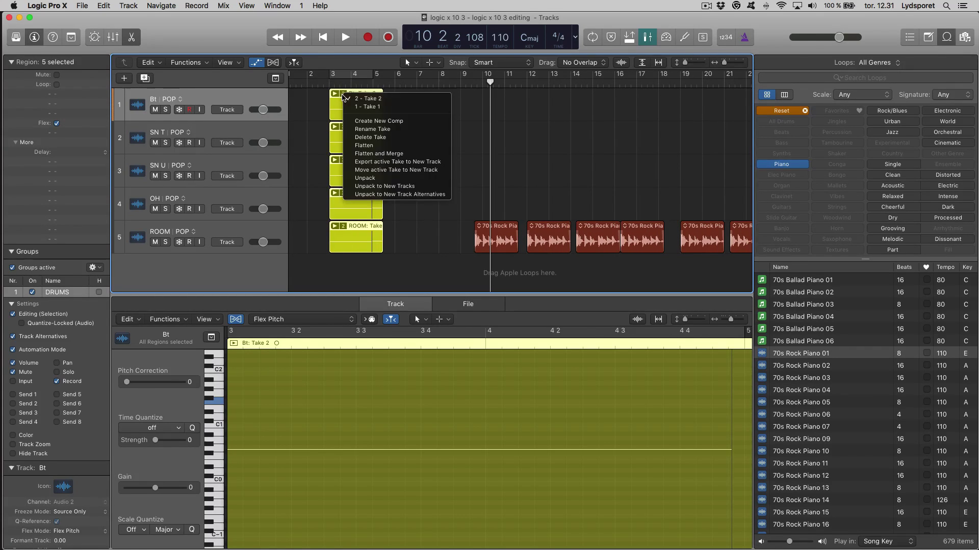
click(372, 154)
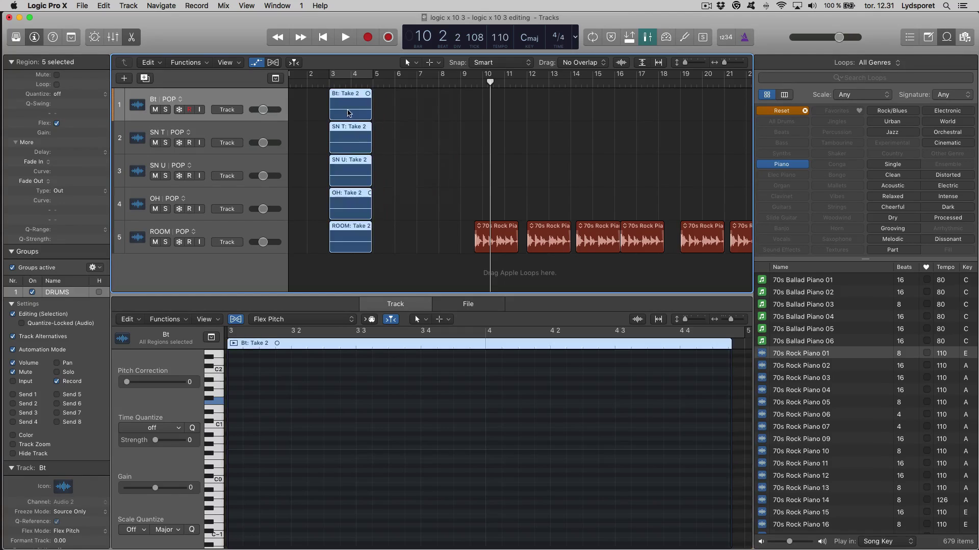
scroll(327, 176, up, 3)
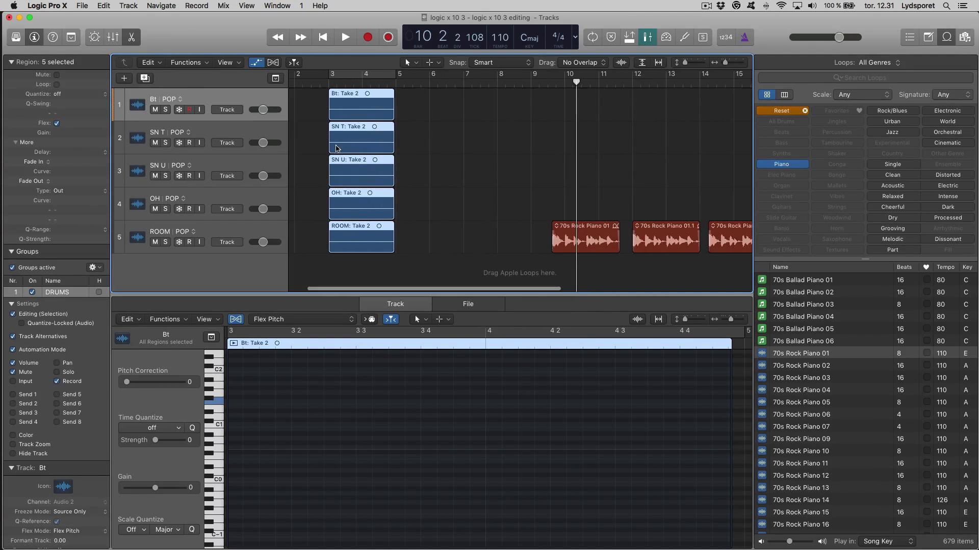
scroll(369, 104, left, 2)
scroll(387, 121, right, 2)
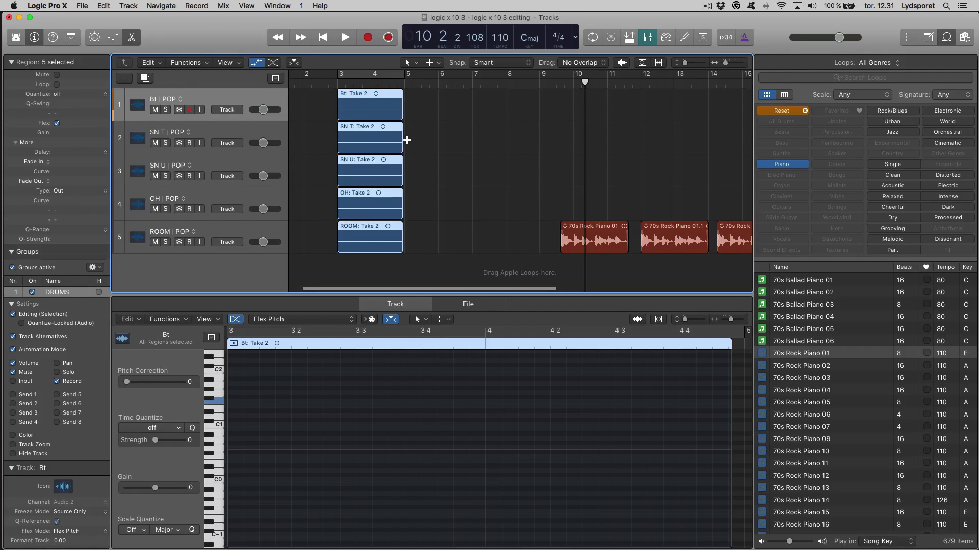
key(super+s)
Step: Trim the ends of the five grouped drum regions back to between beats 3 and 4 of bar 4
key(super+Right)
key(super+Right)
key(super+Right)
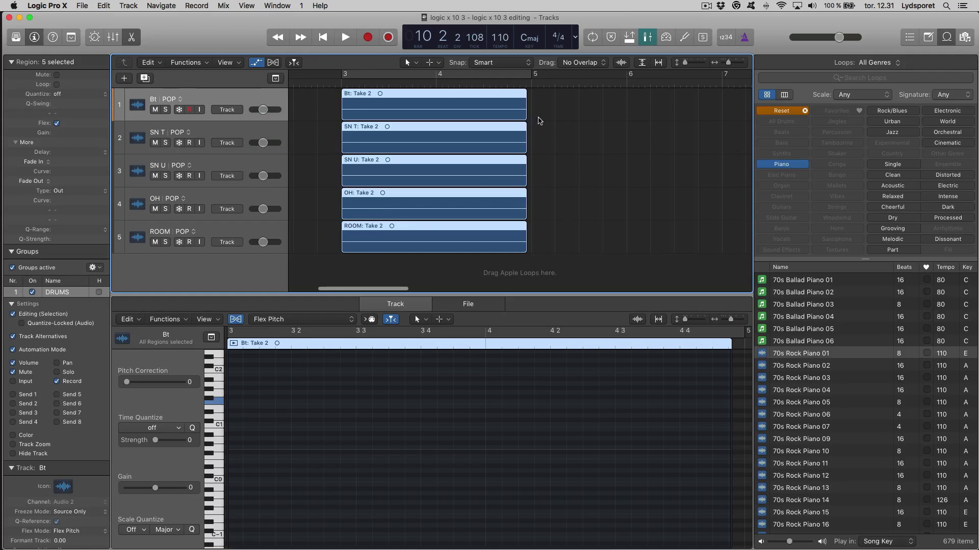
click(533, 117)
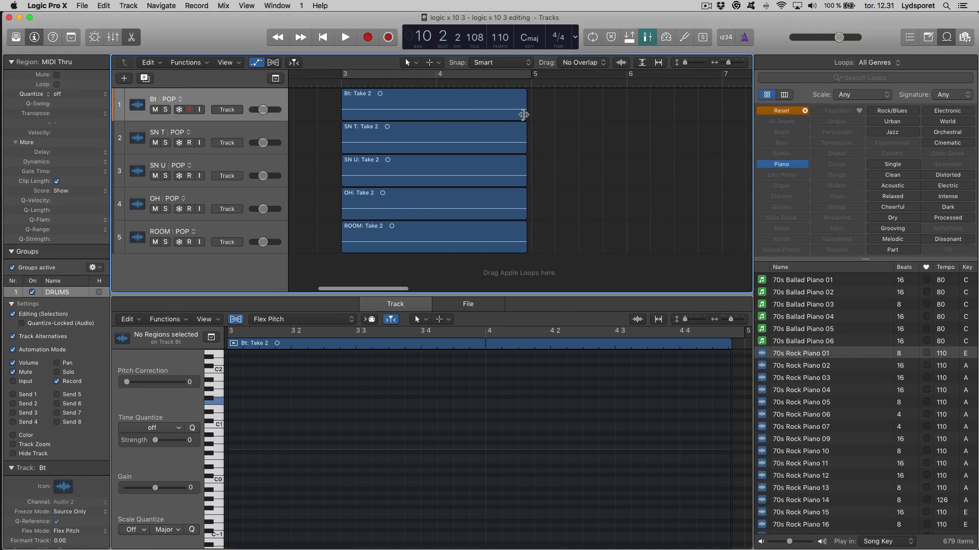
drag(520, 115, 495, 116)
click(627, 177)
Step: Move the first piano region on the ROOM track back to about bar 7 and shift the second one slightly earlier
key(super+Left)
key(super+Left)
key(super+Left)
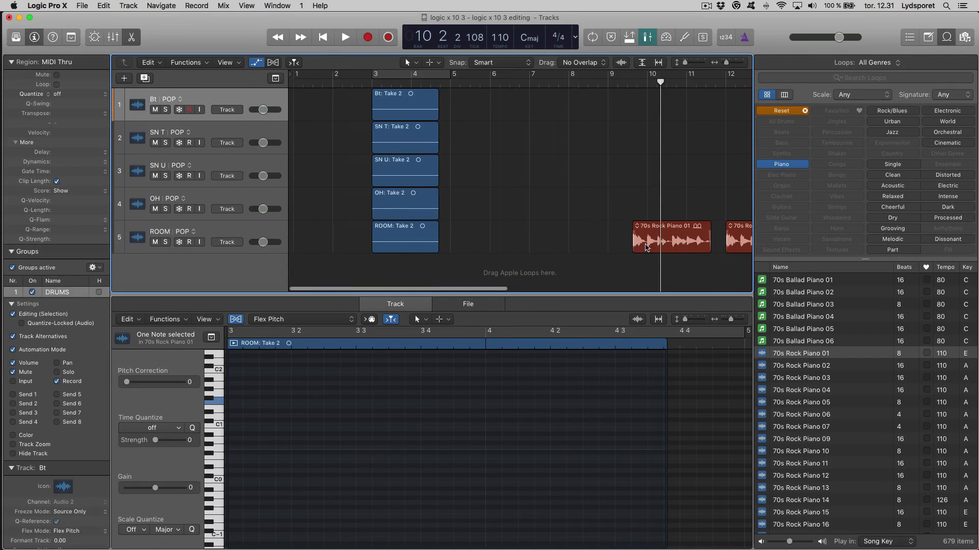
drag(655, 240, 553, 242)
drag(738, 239, 709, 244)
Step: Create a new project alternative named "logic x 10 3 mixing"
click(82, 6)
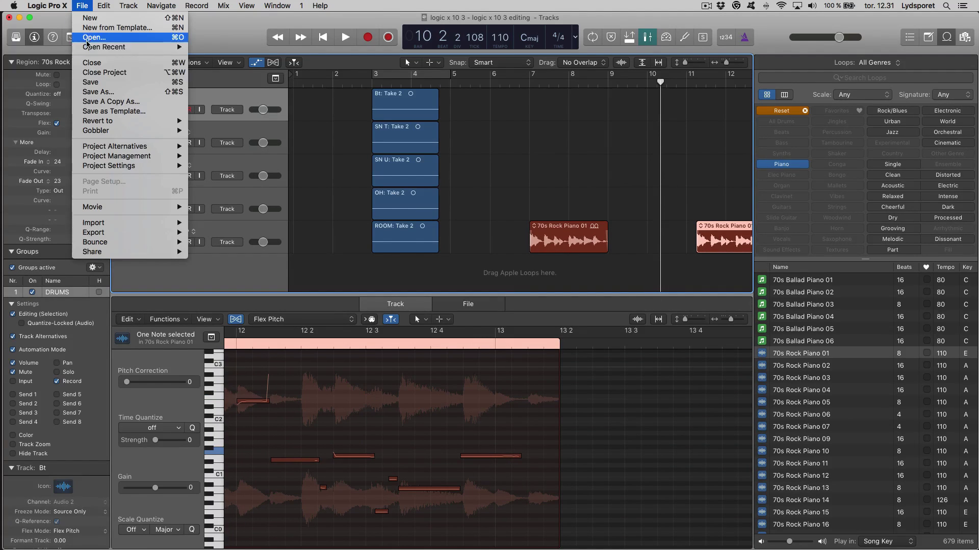
mouse_move(117, 146)
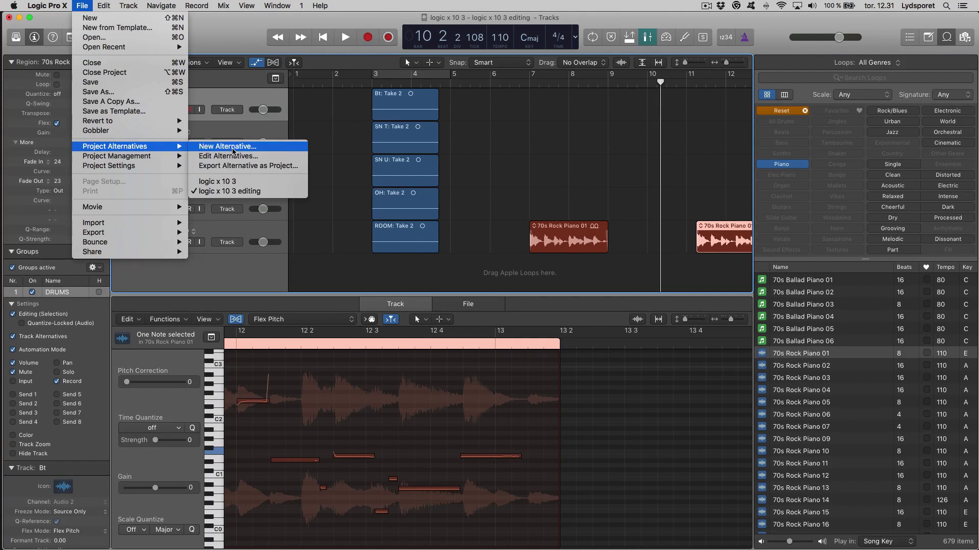
click(220, 148)
click(552, 155)
drag(499, 154, 571, 155)
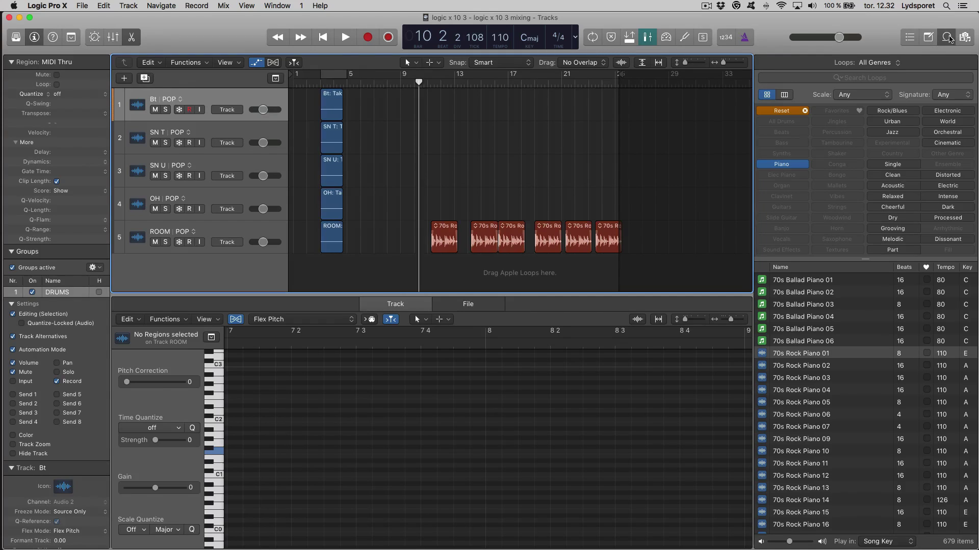
Step: Show the project's audio file list in place of the loop library and look through its entries
click(964, 37)
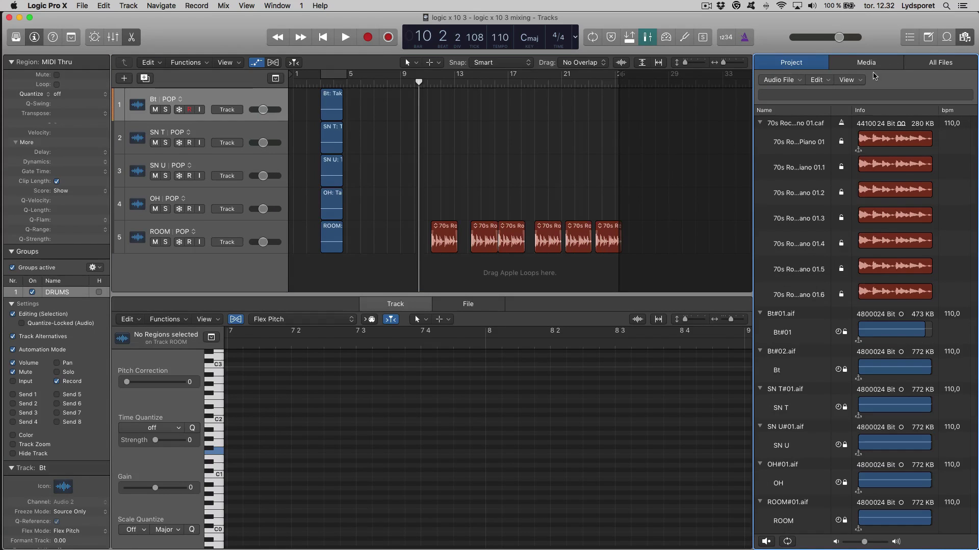
scroll(890, 226, down, 10)
scroll(889, 226, down, 5)
scroll(893, 203, up, 15)
Step: Clean up the project with deletion of unused files, backups and media browser files enabled
click(109, 7)
mouse_move(91, 6)
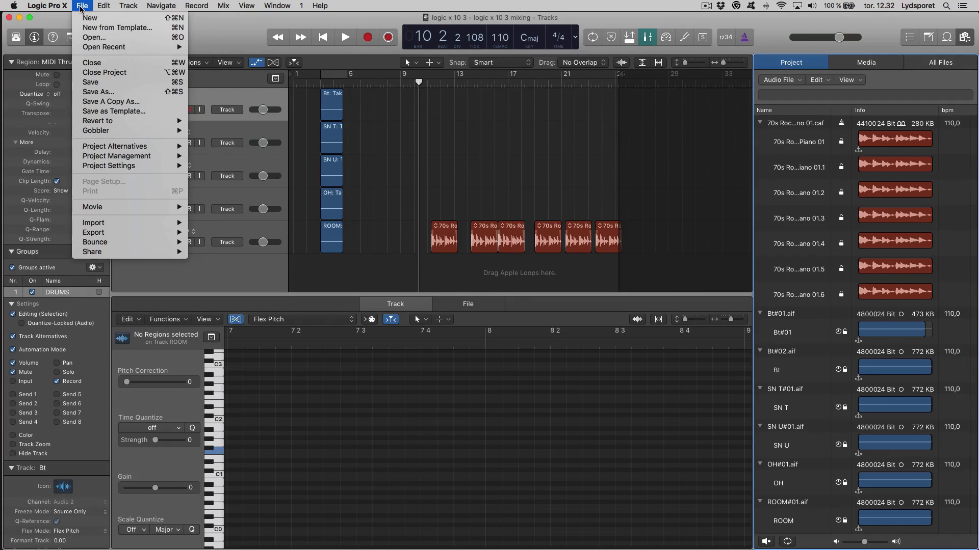
mouse_move(121, 158)
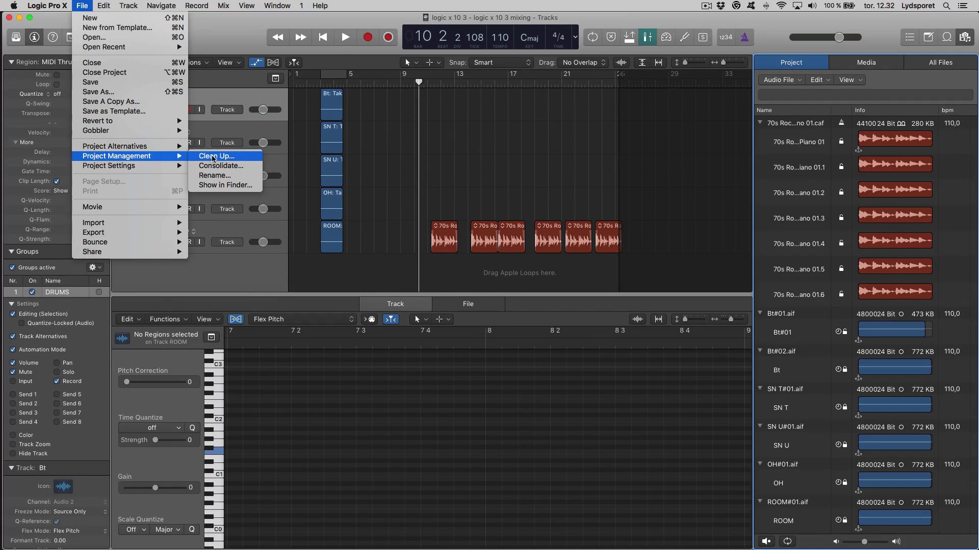
click(213, 156)
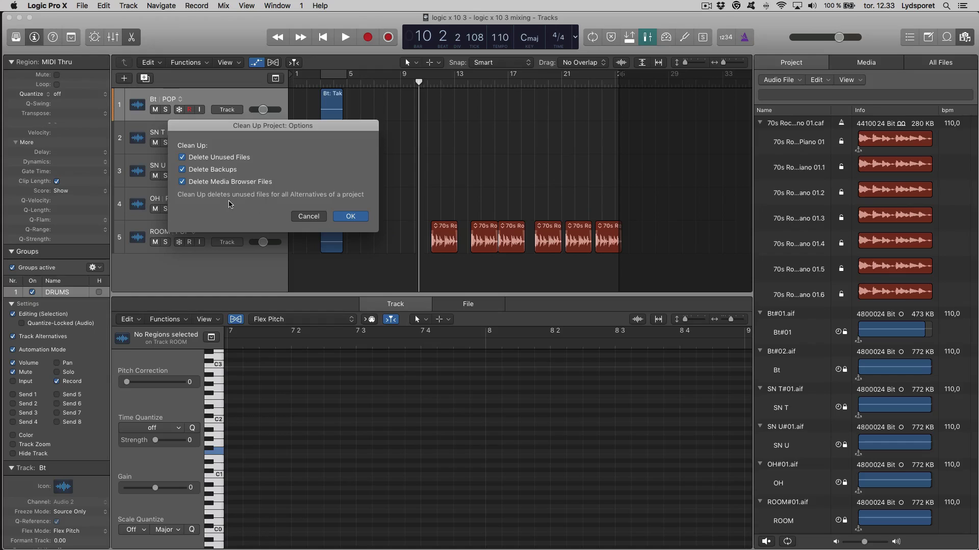
click(370, 216)
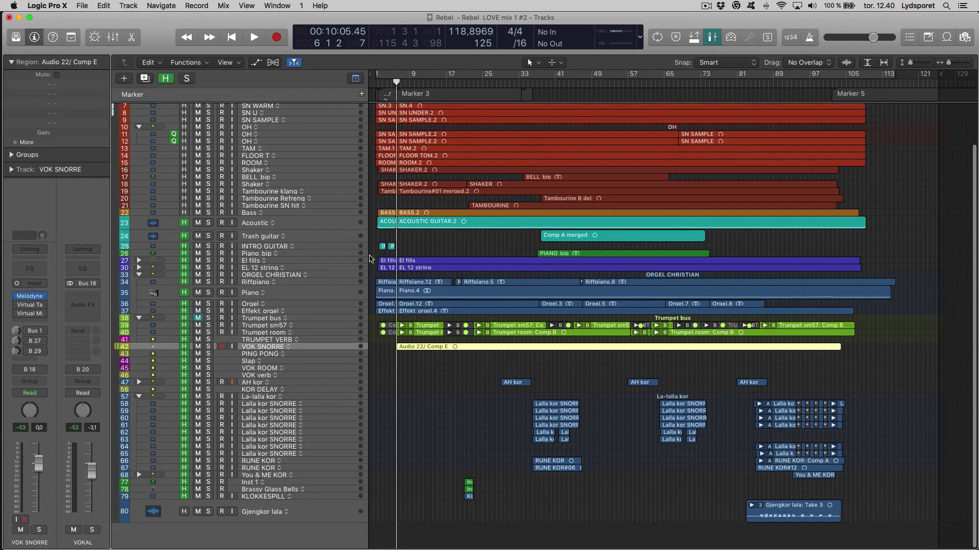
Step: Recolour the long vocal region on track 42 of the Rebel mix project to bright yellow, and deselect it
scroll(393, 141, up, 5)
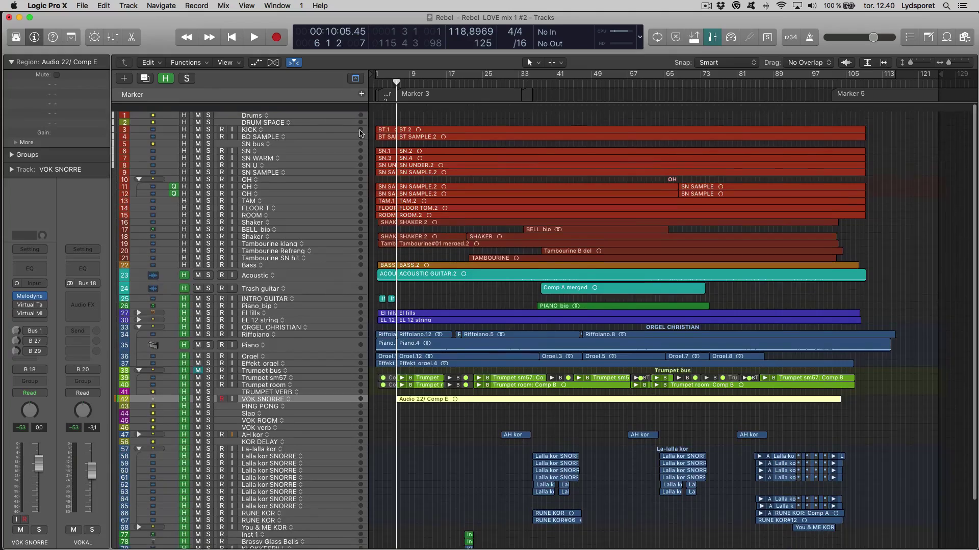
scroll(460, 292, down, 3)
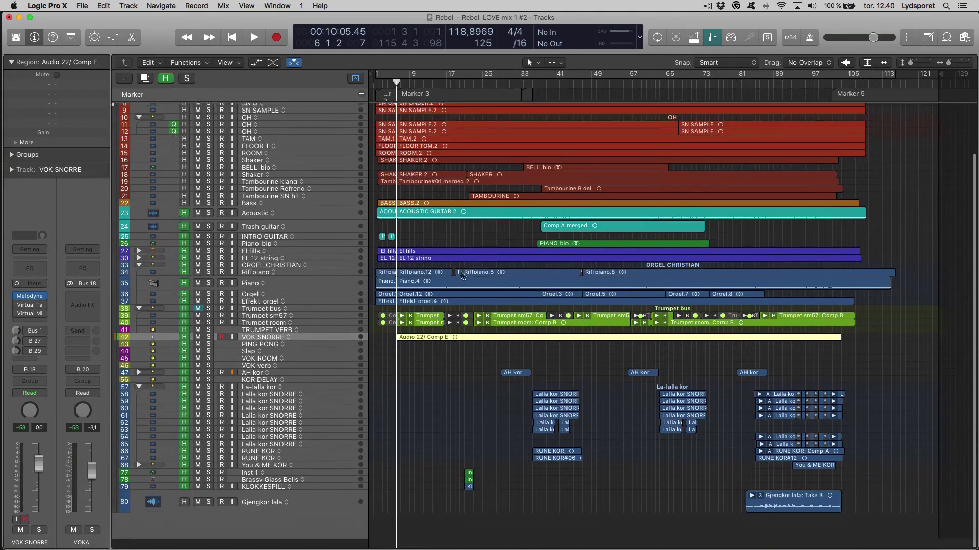
scroll(461, 337, up, 5)
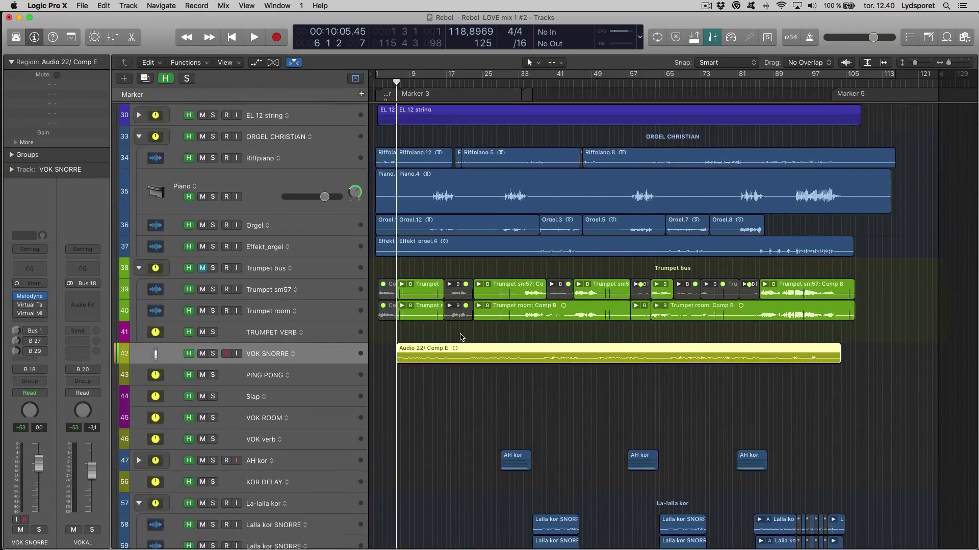
scroll(469, 362, up, 12)
scroll(489, 350, down, 7)
scroll(488, 349, down, 8)
key(alt+c)
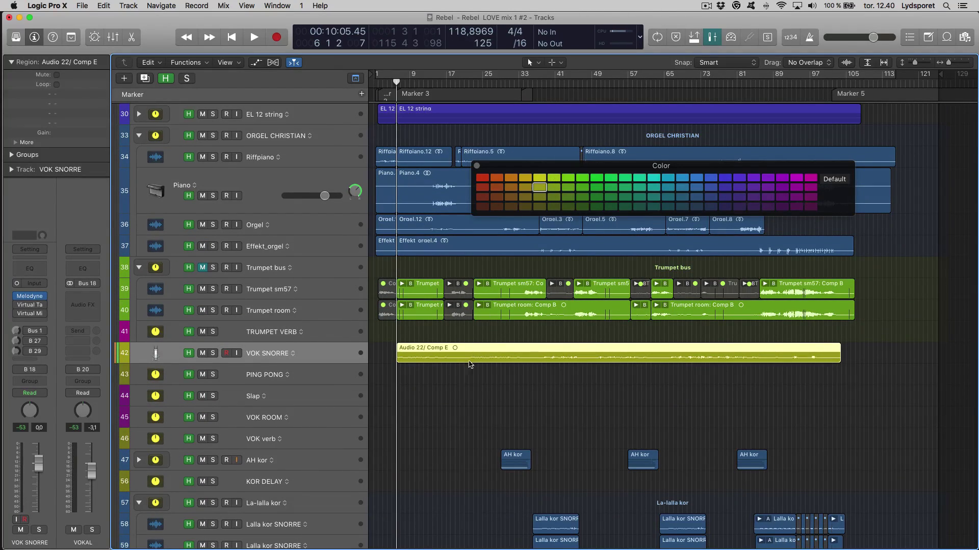
click(540, 178)
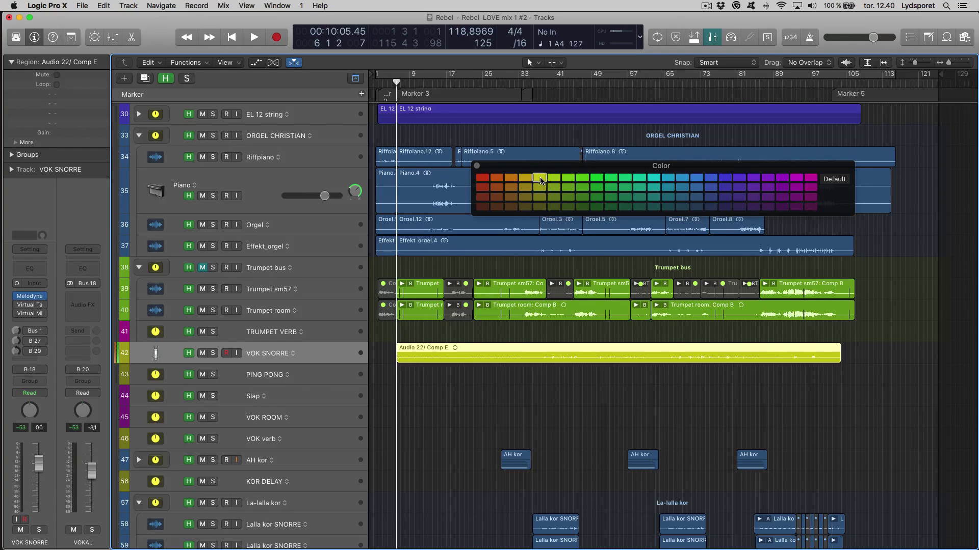
click(508, 387)
Step: Recolour all drum and percussion regions on tracks 3 to 21 to bright red and close the colour palette
scroll(505, 388, down, 3)
key(super+Up)
key(super+Up)
key(super+Up)
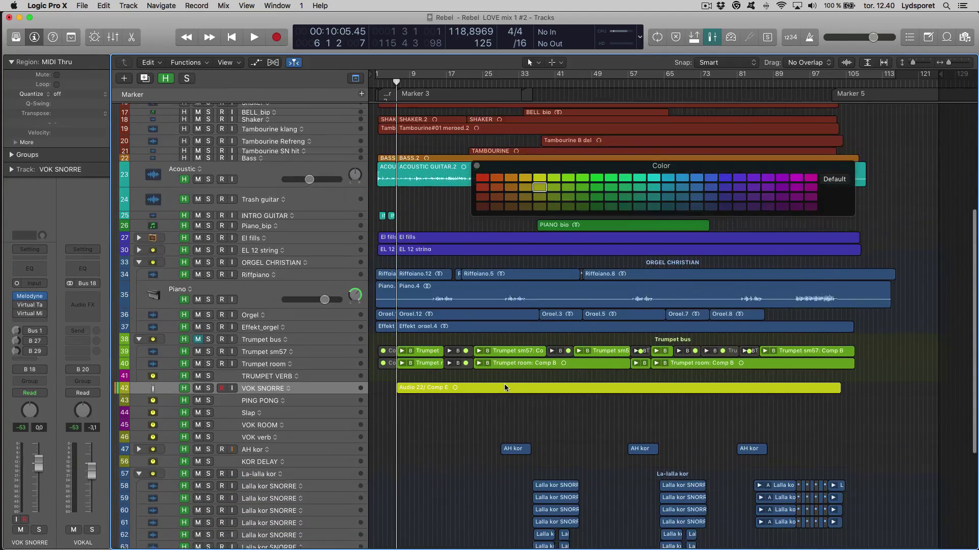
scroll(569, 391, up, 8)
click(407, 131)
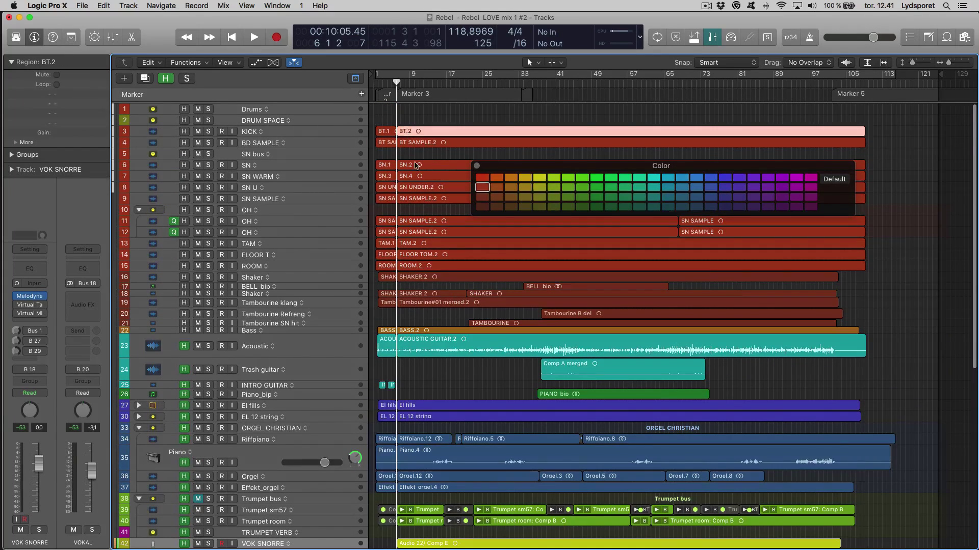
drag(385, 115, 840, 324)
click(485, 180)
click(869, 197)
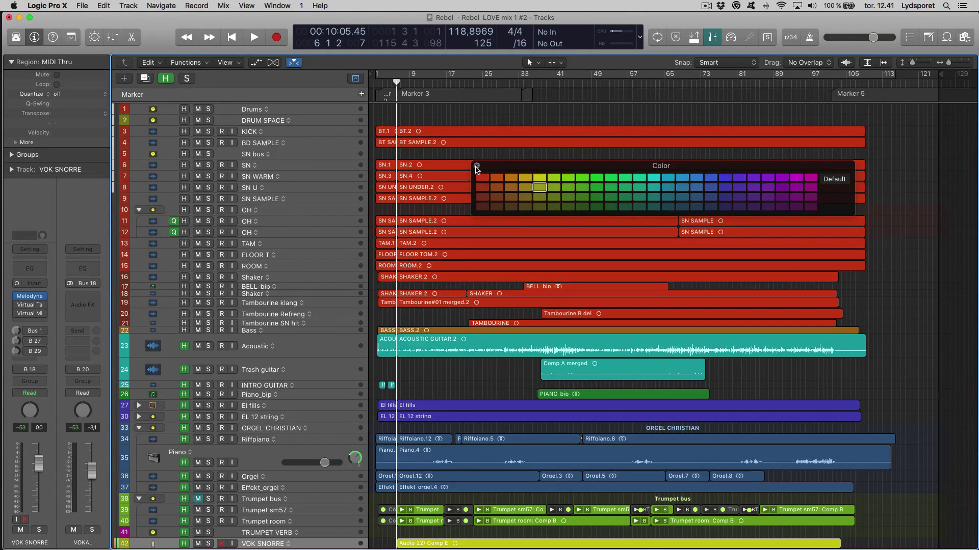
click(477, 166)
Step: Try Stereo Pan mode on the OH bus channel in the mixer, return it to Balance and close the mixer
scroll(454, 298, down, 10)
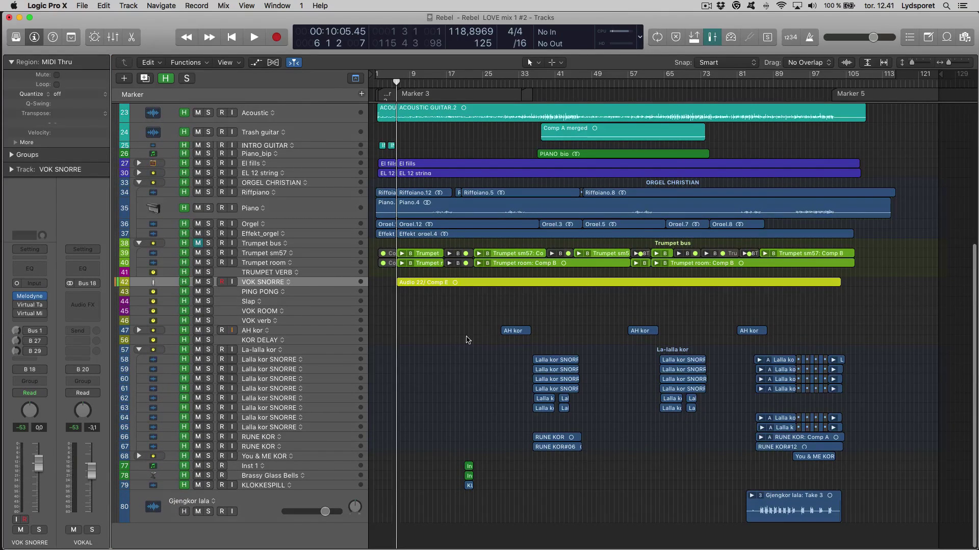
key(x)
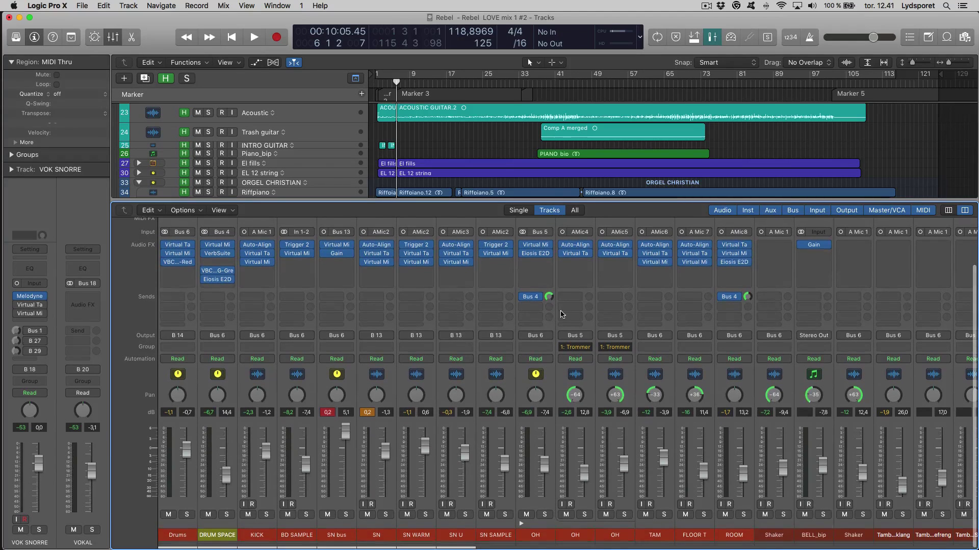
click(537, 390)
right_click(538, 394)
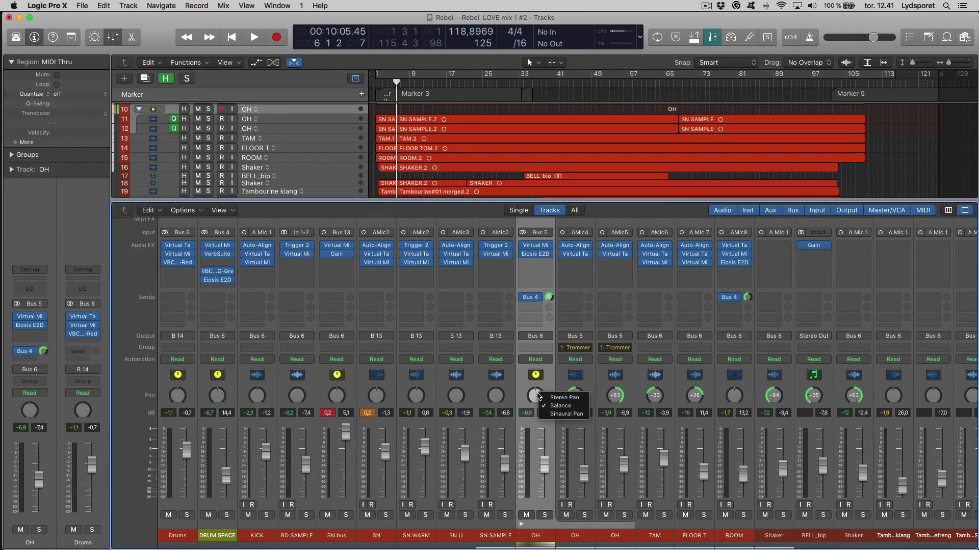
click(554, 397)
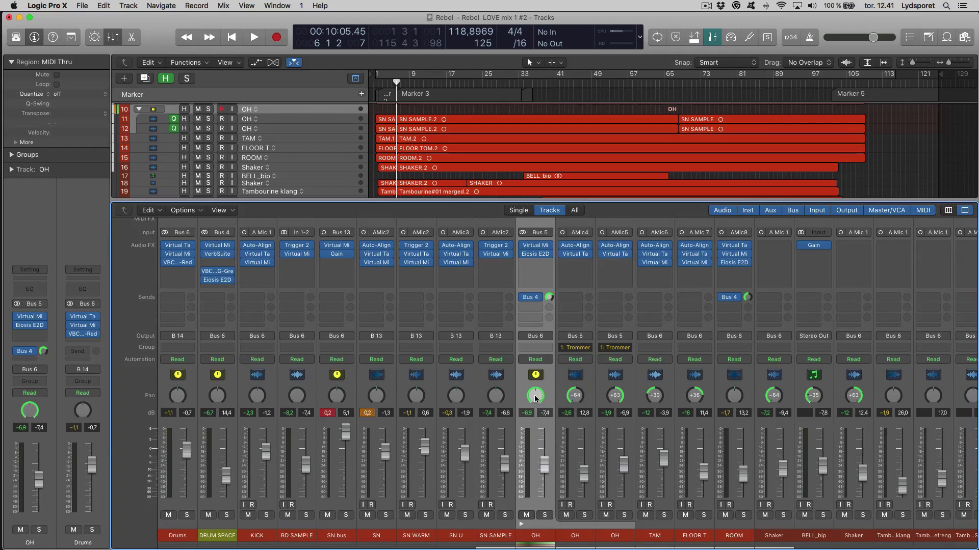
right_click(536, 394)
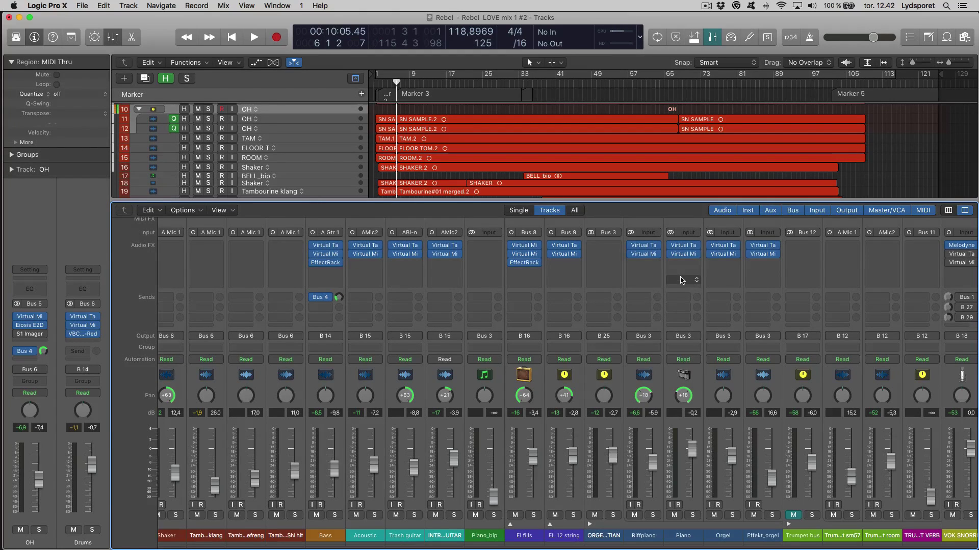
key(x)
scroll(525, 252, up, 3)
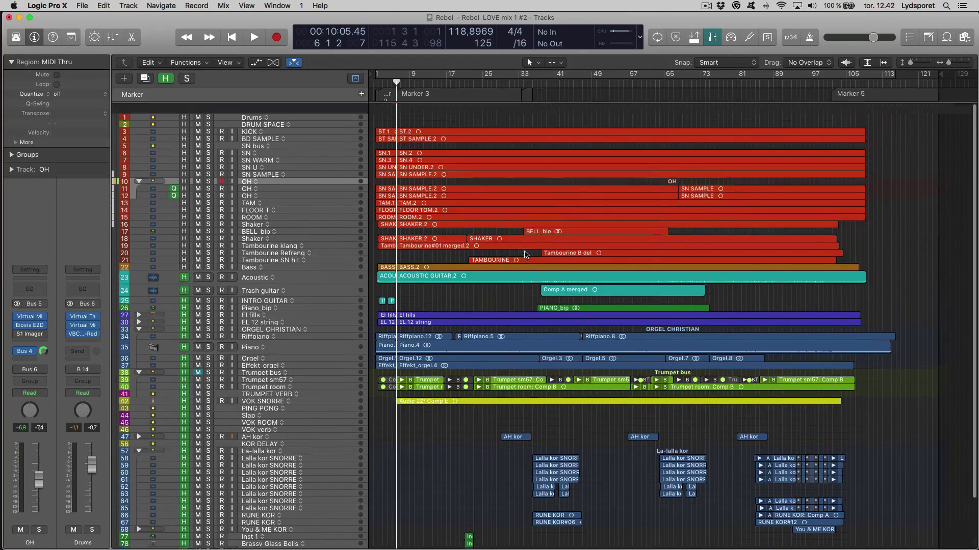
scroll(526, 255, down, 2)
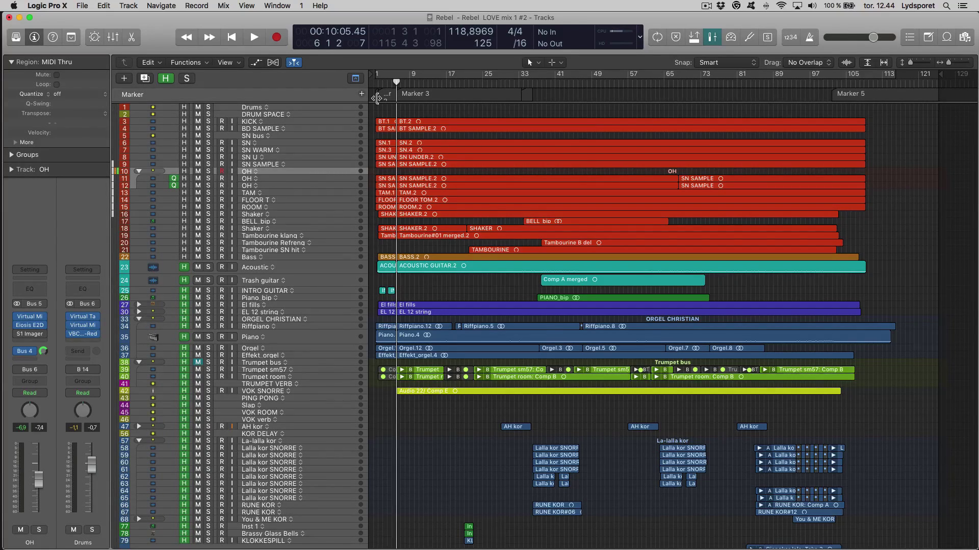
Step: Switch to the Programmer folder in Finder, view the file actions for Logic Pro X and select Logic Pro X 10.2
key(super+h)
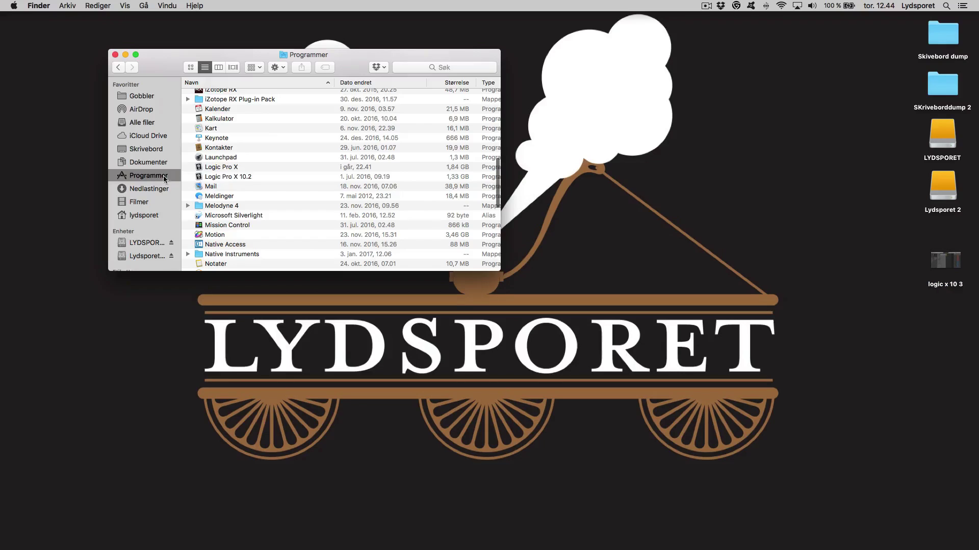
click(226, 167)
right_click(227, 169)
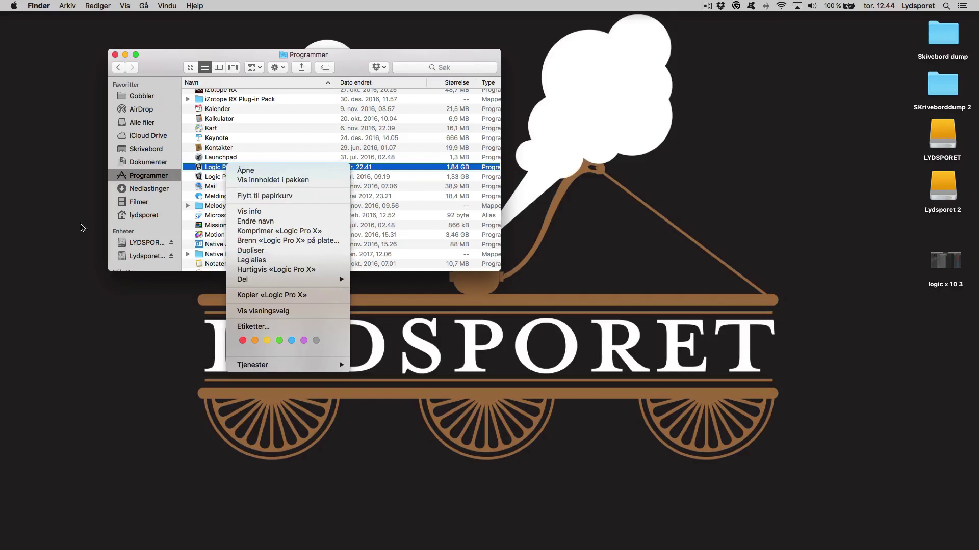
click(75, 244)
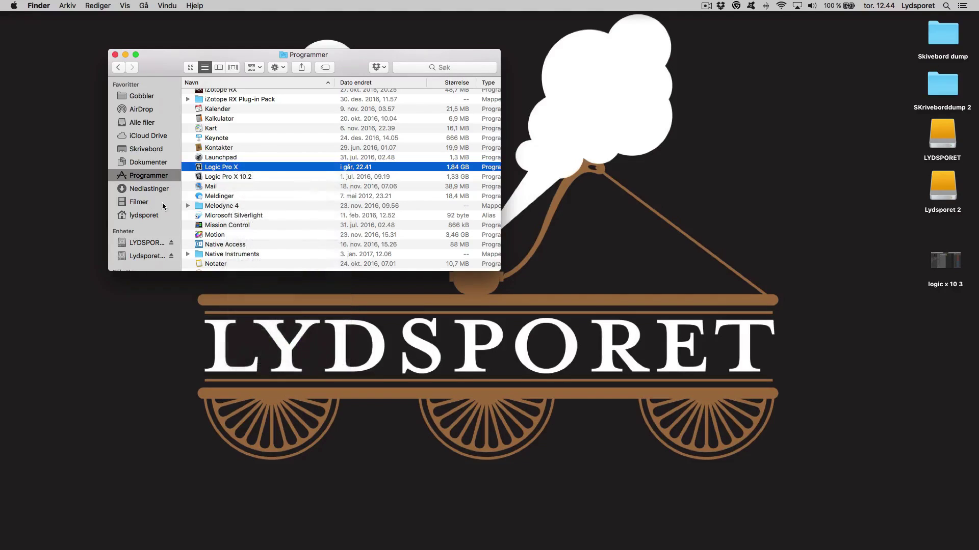
click(228, 178)
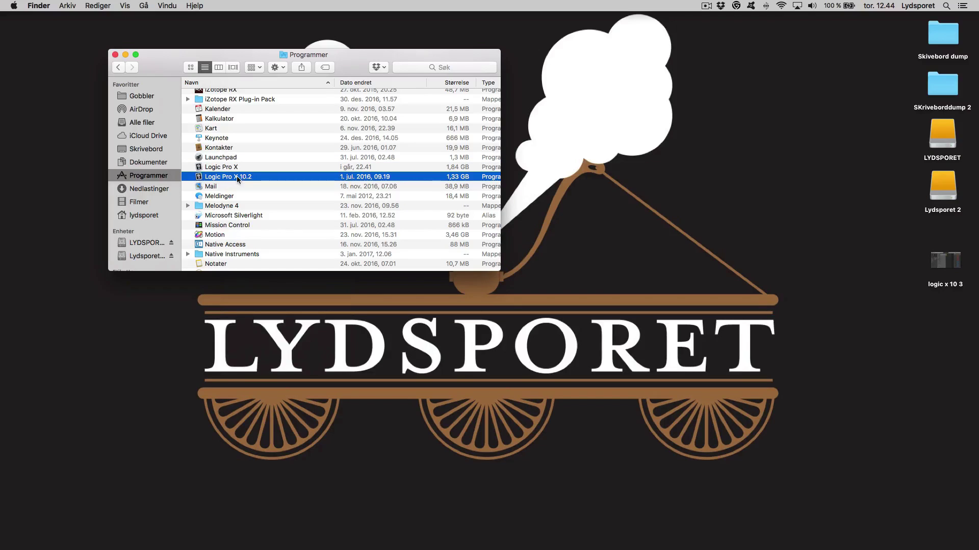